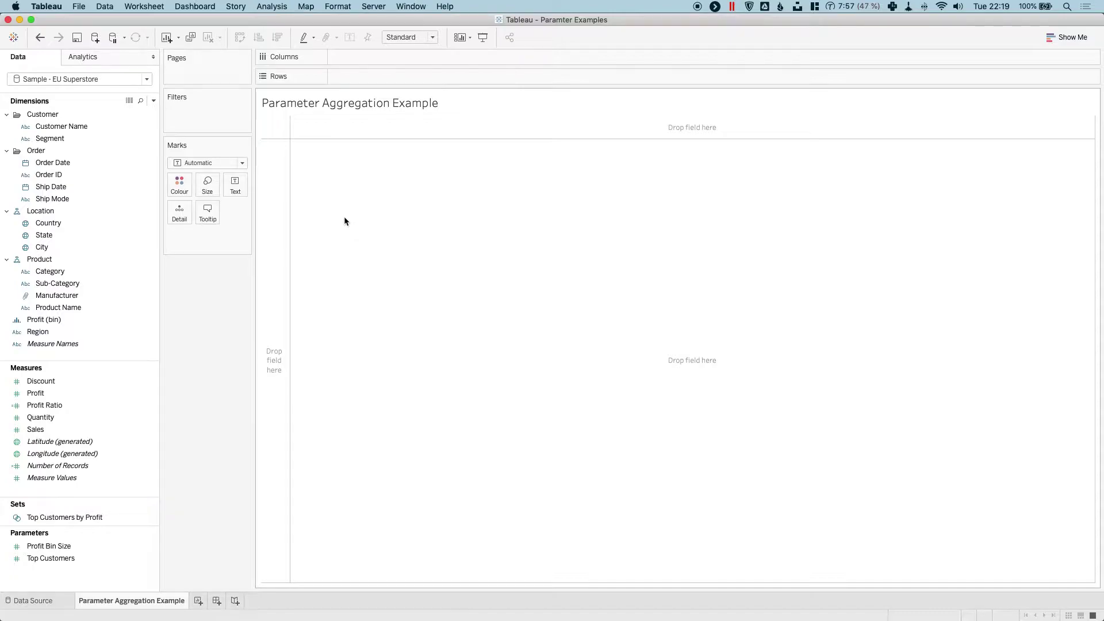
- Plot Profit against Sales with City on Detail, then swap axes so Sales runs horizontally
{"action": "left_click_drag", "start_coordinate": [51, 394], "coordinate": [385, 58]}
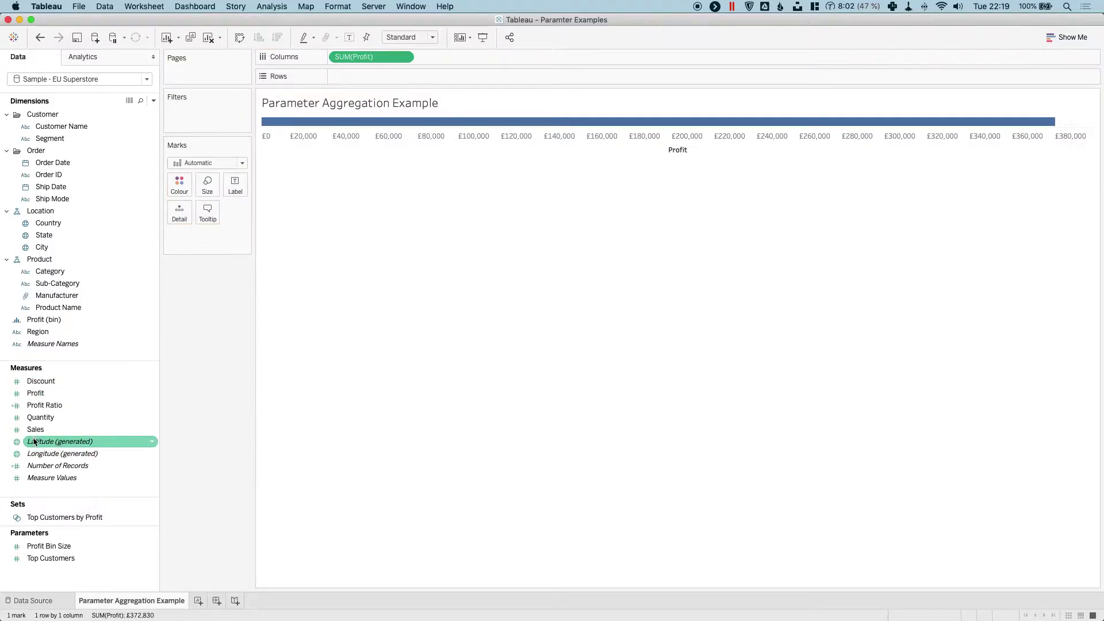
{"action": "left_click_drag", "start_coordinate": [35, 430], "coordinate": [375, 78]}
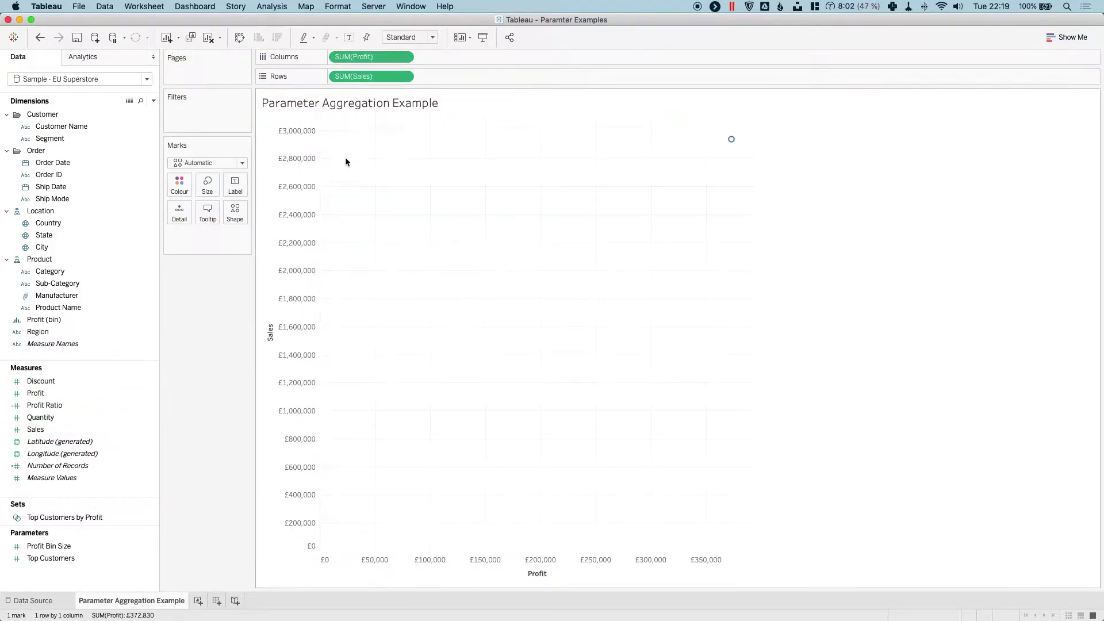
{"action": "left_click_drag", "start_coordinate": [43, 248], "coordinate": [180, 223]}
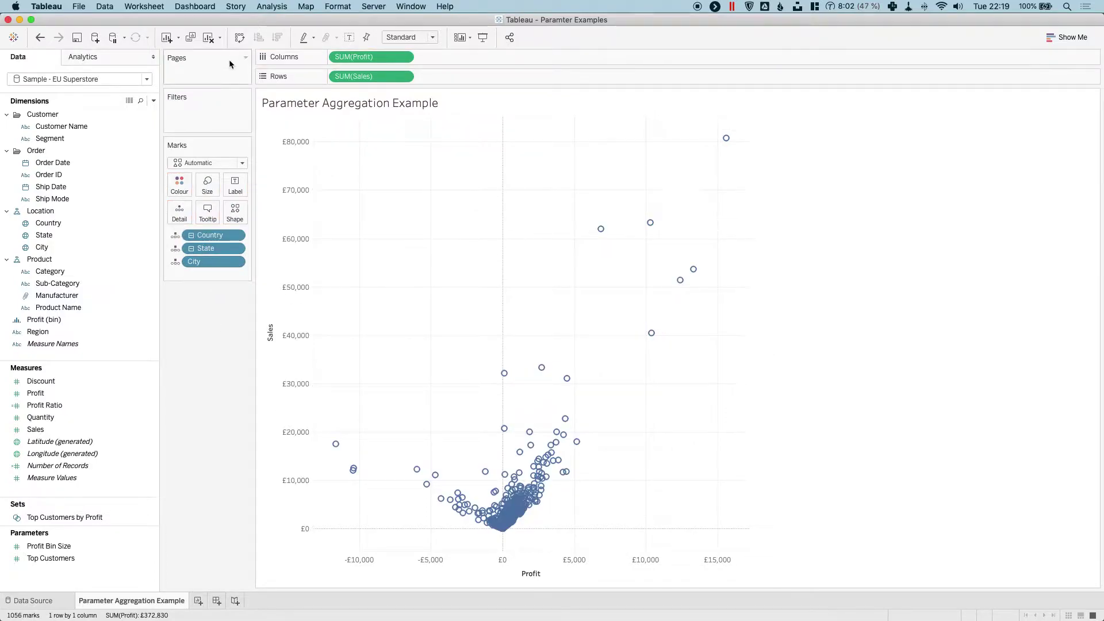
{"action": "left_click", "coordinate": [240, 37]}
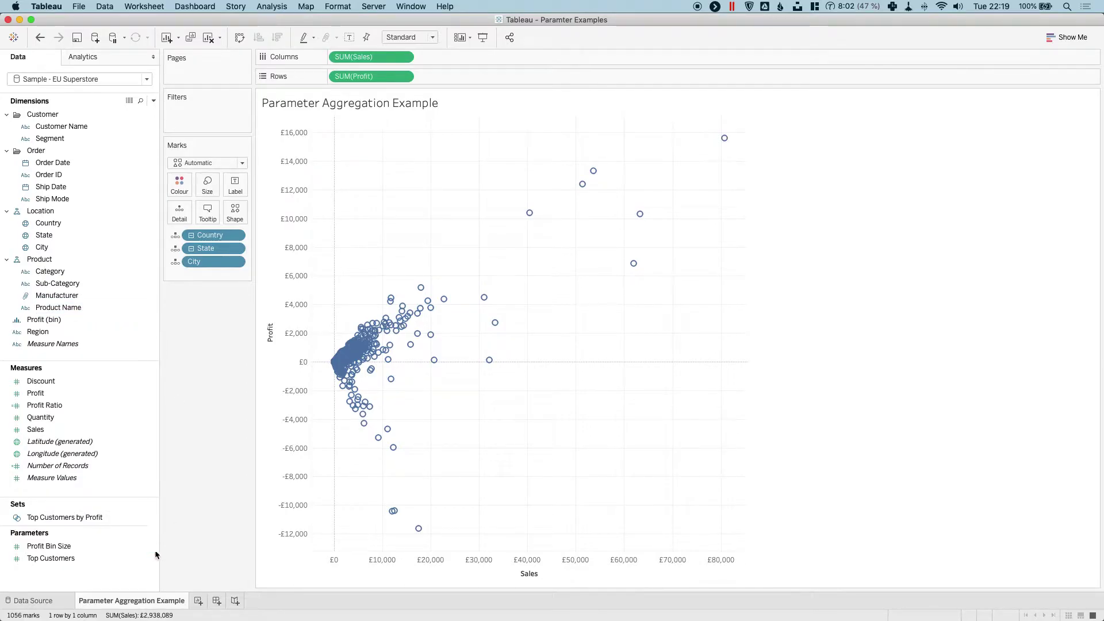
- Create a parameter named First Quartile with current value 0
{"action": "right_click", "coordinate": [93, 574]}
{"action": "left_click", "coordinate": [154, 469]}
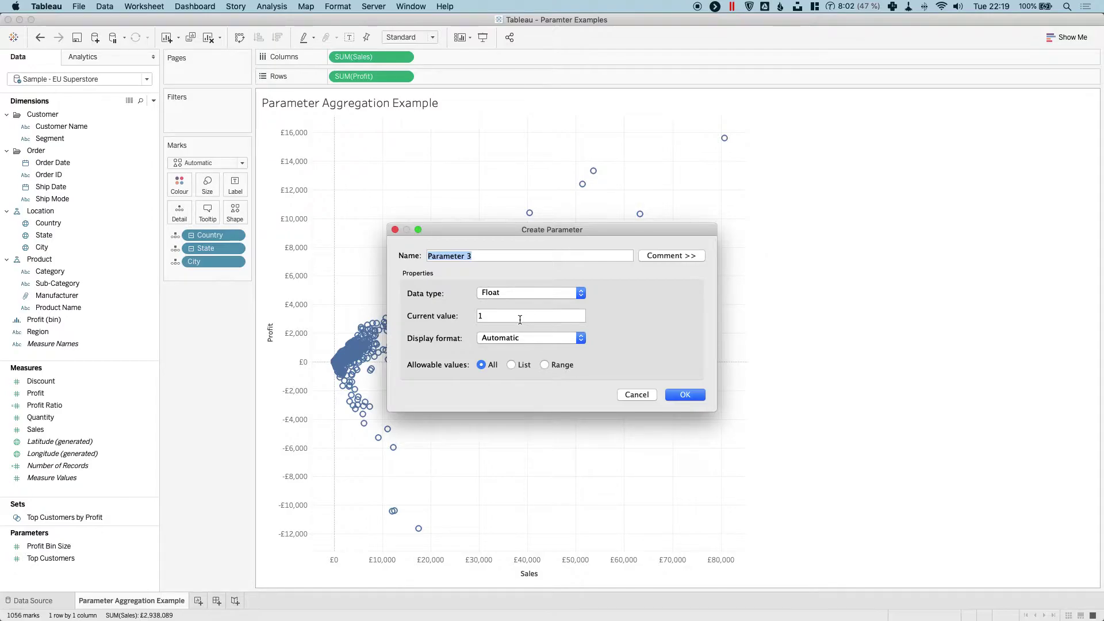
{"action": "type", "text": "First Quartile"}
{"action": "left_click", "coordinate": [517, 319]}
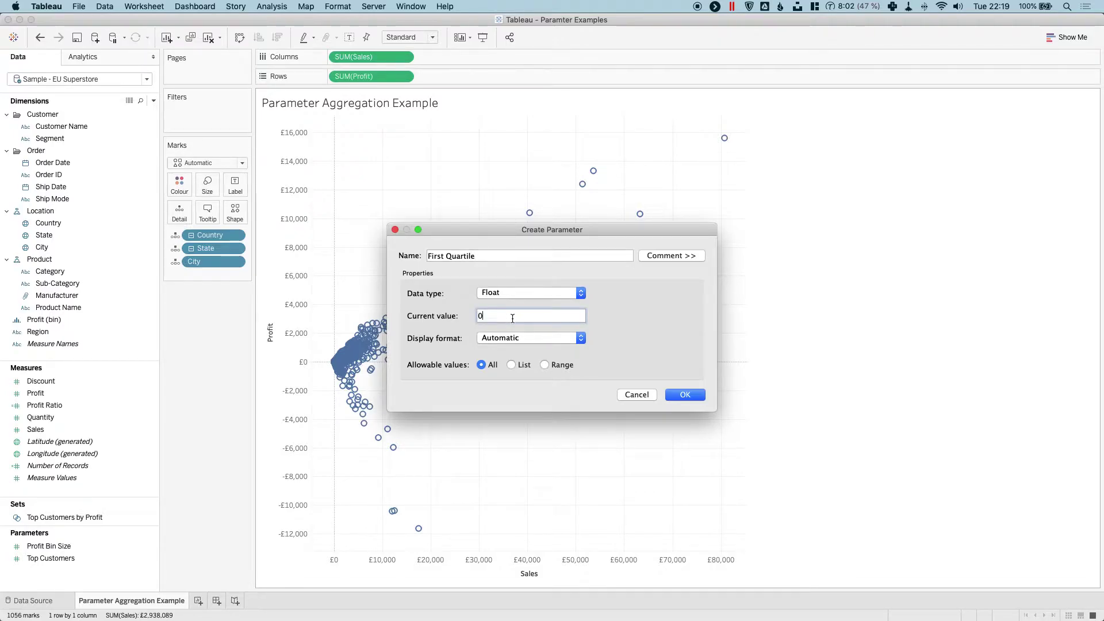
{"action": "left_click", "coordinate": [685, 394]}
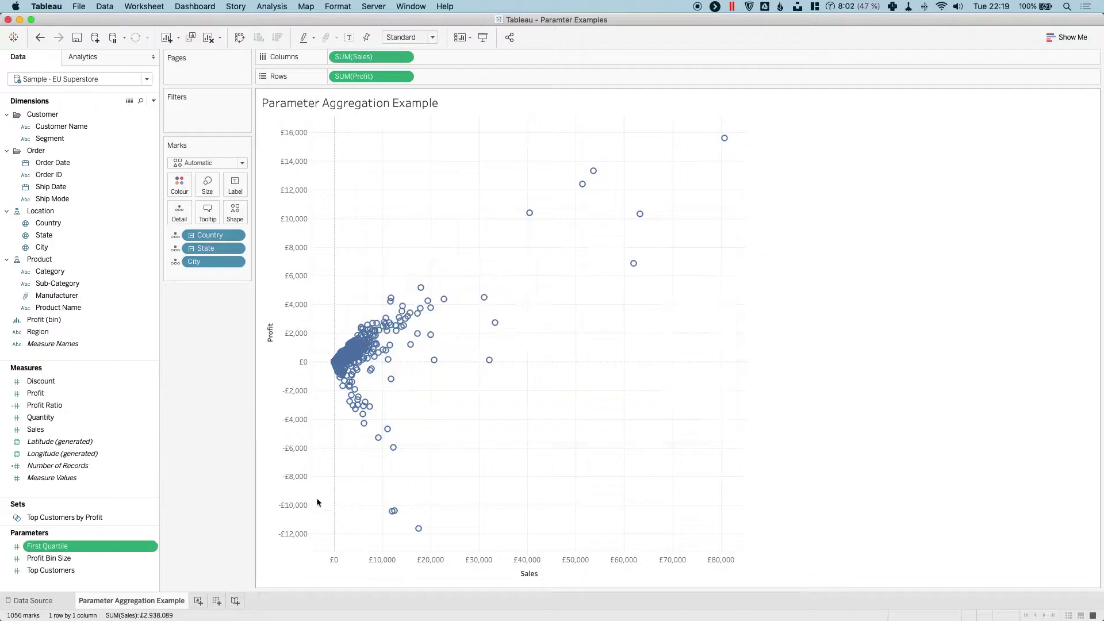
- Duplicate First Quartile and rename the copy Third Quartile
{"action": "right_click", "coordinate": [123, 547]}
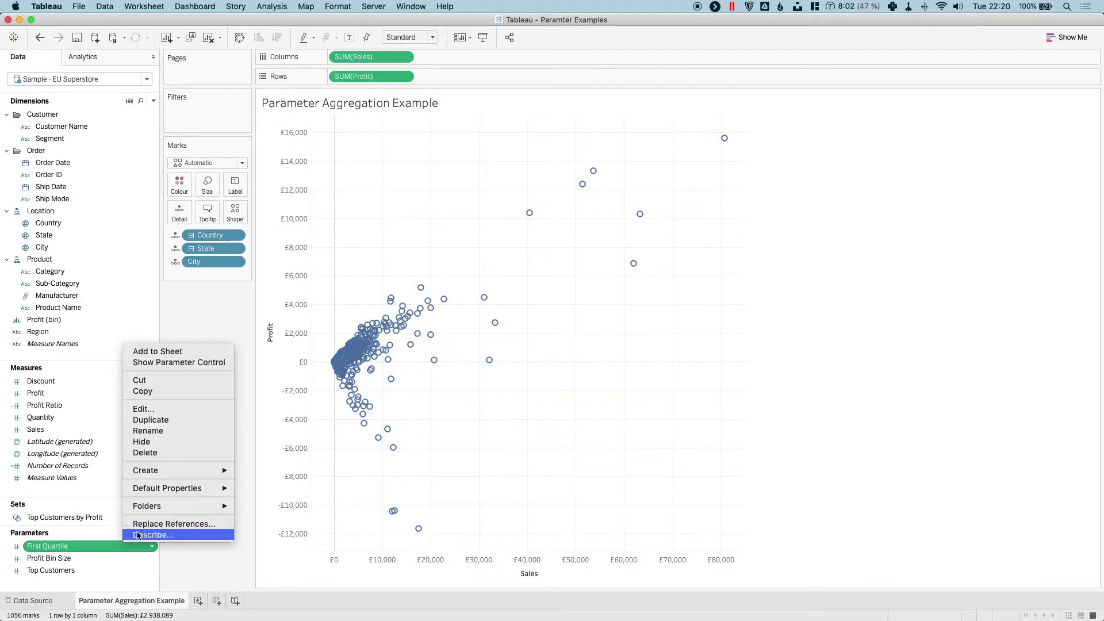
{"action": "left_click", "coordinate": [173, 420]}
{"action": "right_click", "coordinate": [82, 560]}
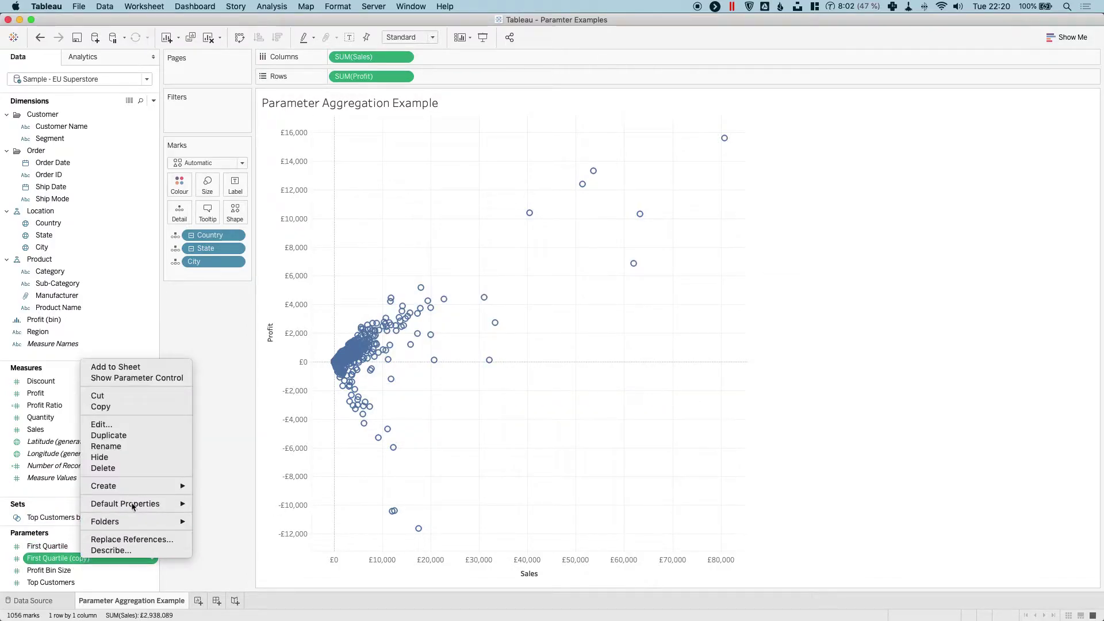
{"action": "left_click", "coordinate": [123, 425]}
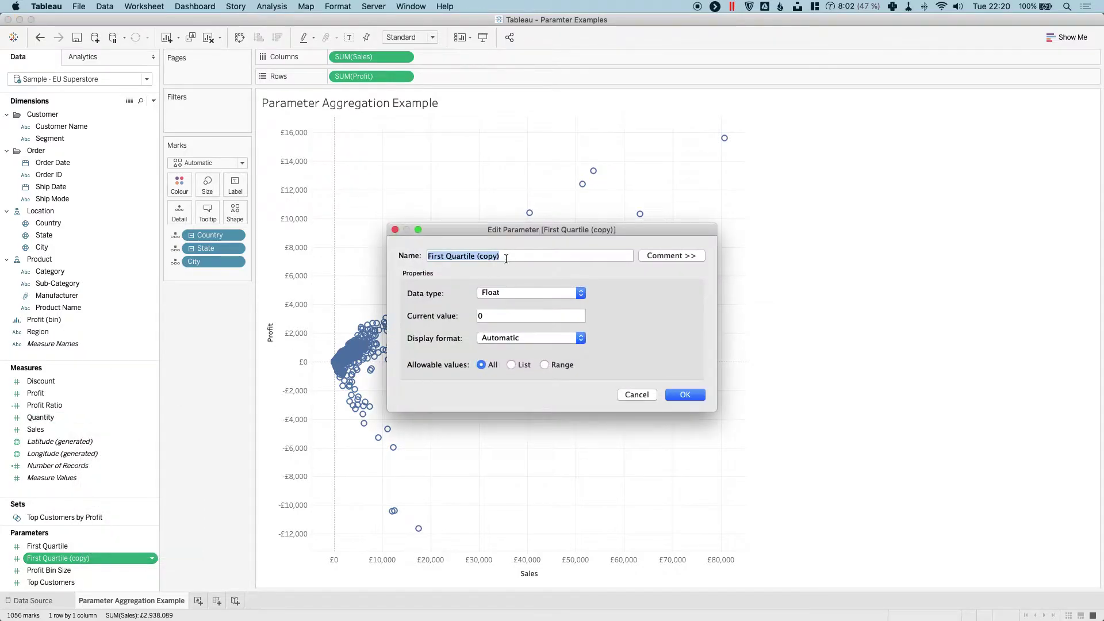
{"action": "type", "text": "Th"}
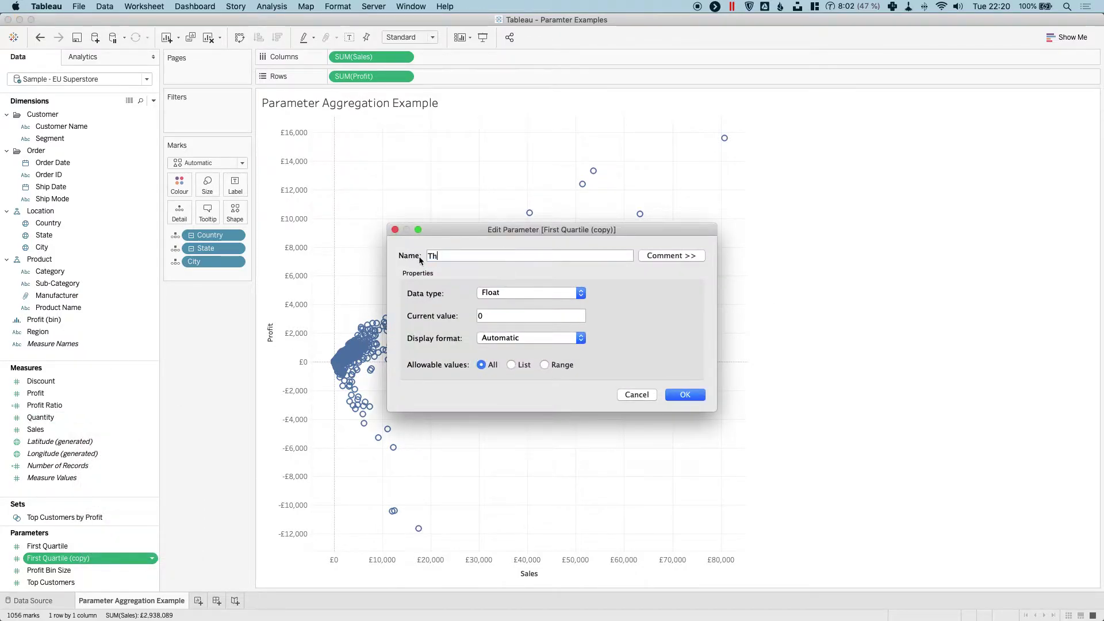
{"action": "type", "text": "ird Quartile"}
{"action": "left_click", "coordinate": [685, 395]}
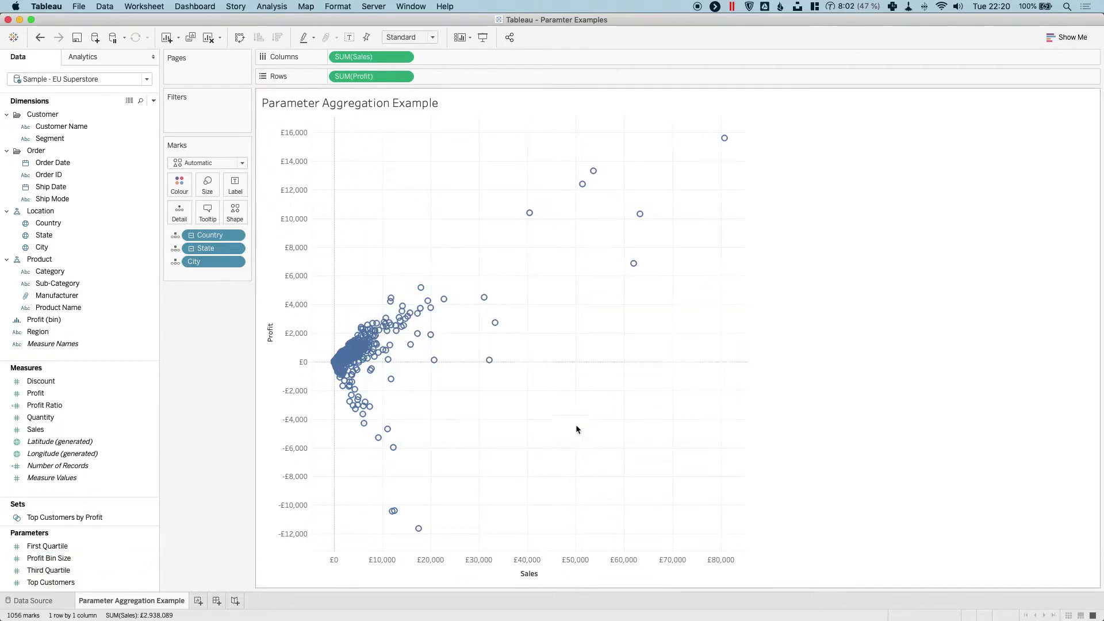
- Show parameter controls for both First Quartile and Third Quartile
{"action": "right_click", "coordinate": [63, 548]}
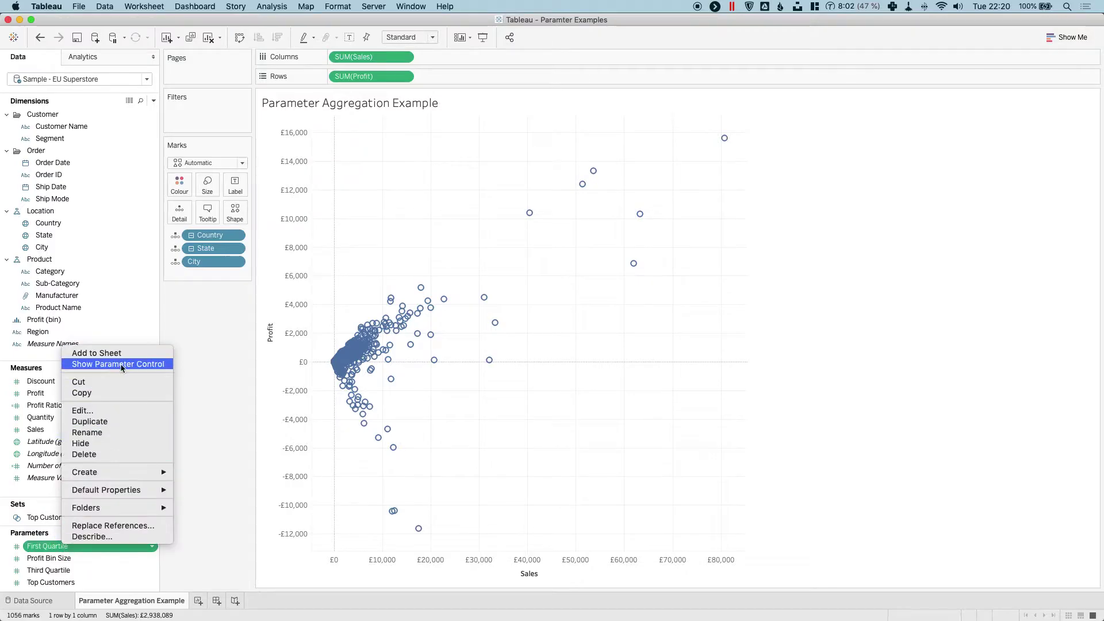
{"action": "left_click", "coordinate": [118, 364]}
{"action": "right_click", "coordinate": [63, 571]}
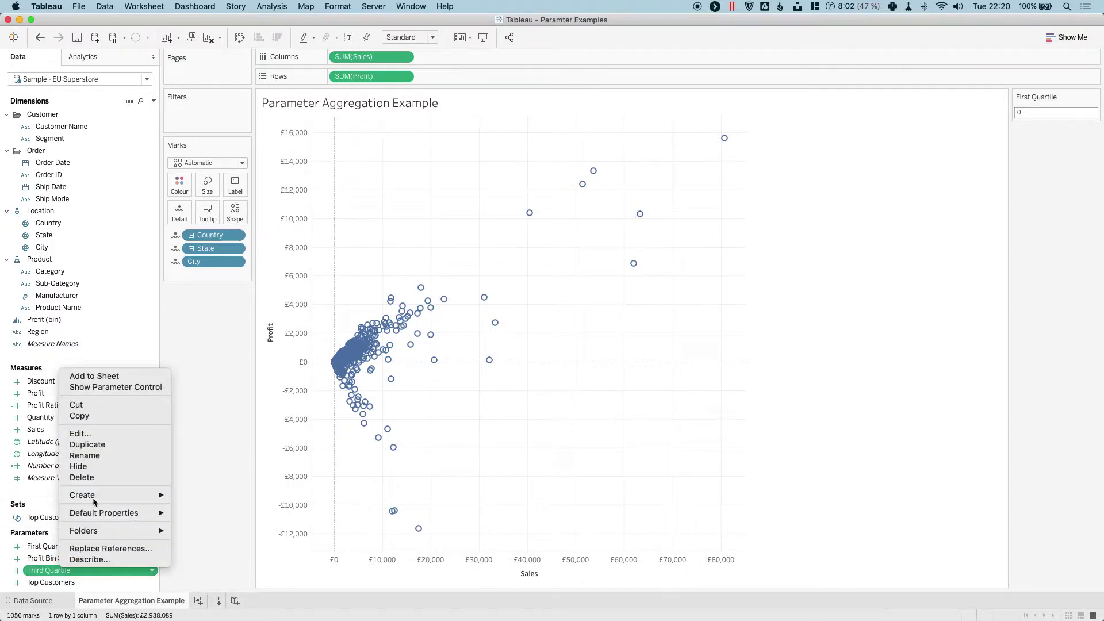
{"action": "left_click", "coordinate": [127, 382]}
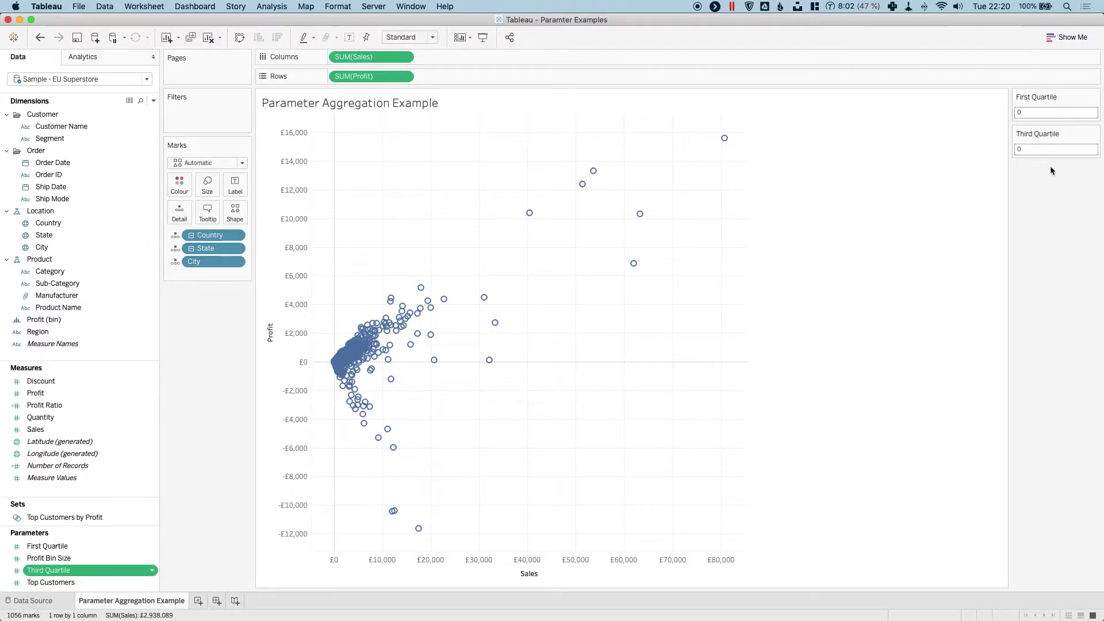
- Add a Profit reference line at First Quartile with custom label '<Value> FQ'
{"action": "right_click", "coordinate": [296, 409]}
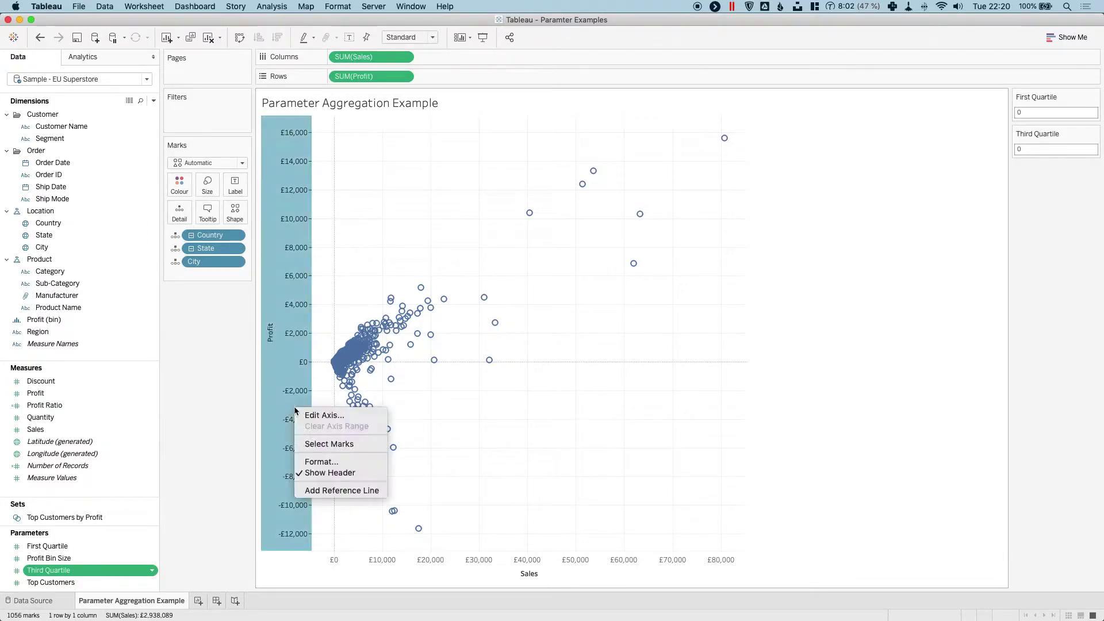
{"action": "left_click", "coordinate": [340, 490]}
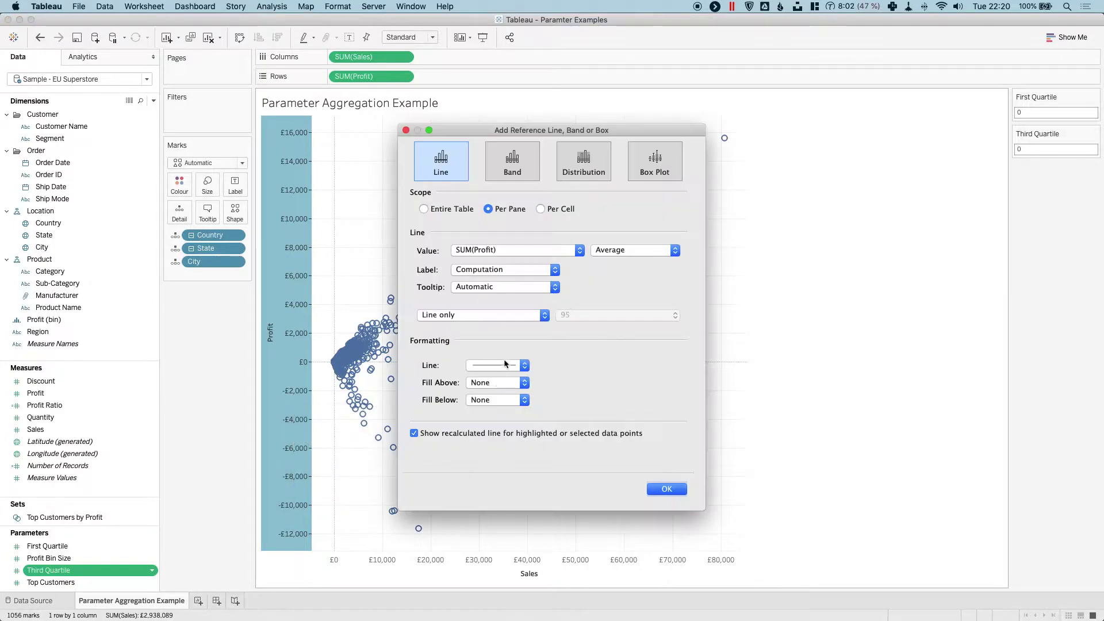
{"action": "left_click", "coordinate": [525, 251]}
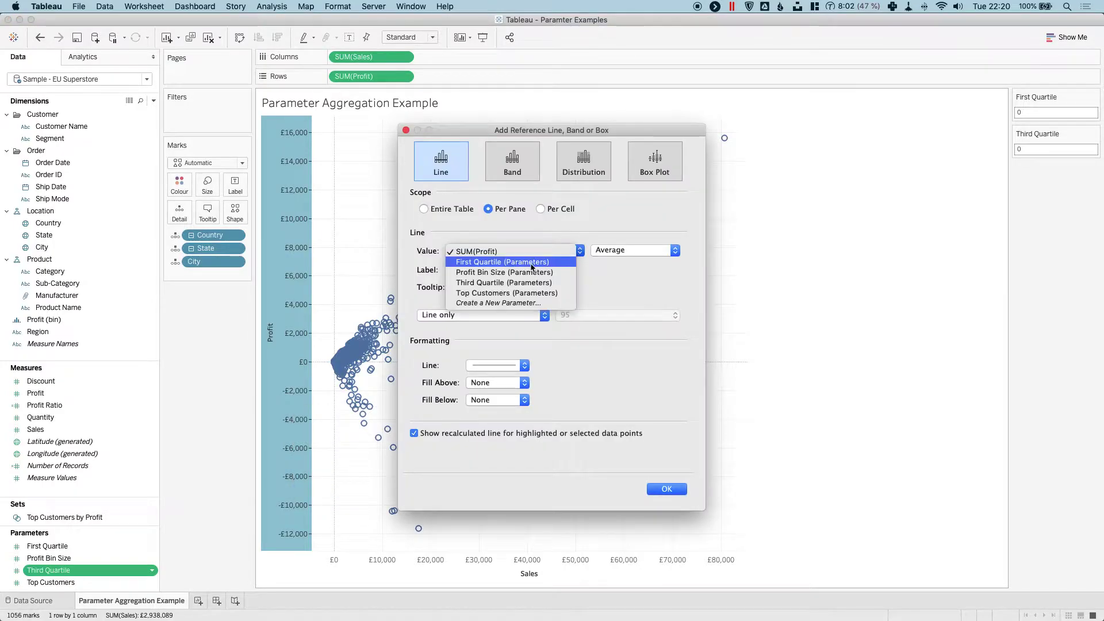
{"action": "left_click", "coordinate": [529, 264]}
{"action": "left_click", "coordinate": [554, 270]}
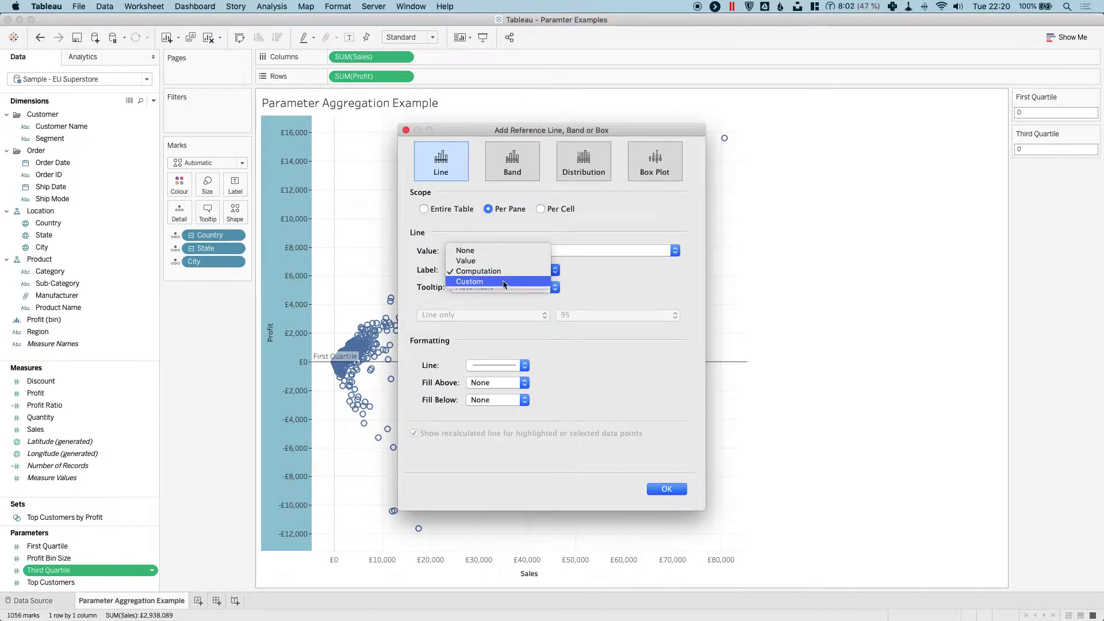
{"action": "left_click", "coordinate": [570, 281]}
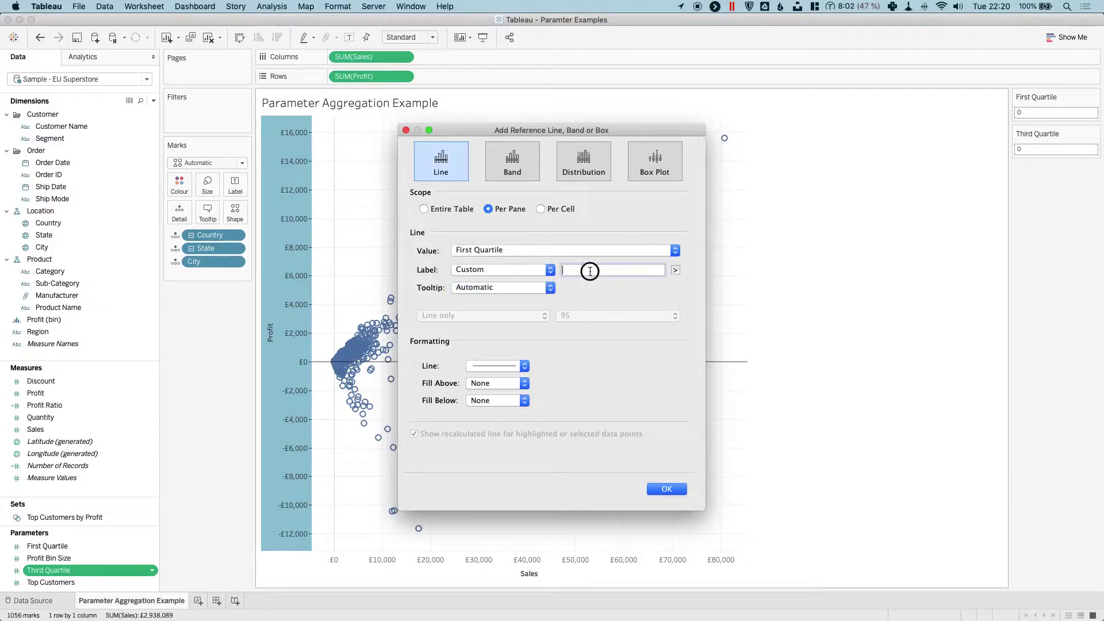
{"action": "left_click", "coordinate": [676, 270]}
{"action": "left_click", "coordinate": [702, 315]}
{"action": "type", "text": "FQ"}
- Style the First Quartile line orange at the thinnest weight and confirm it
{"action": "left_click", "coordinate": [506, 366]}
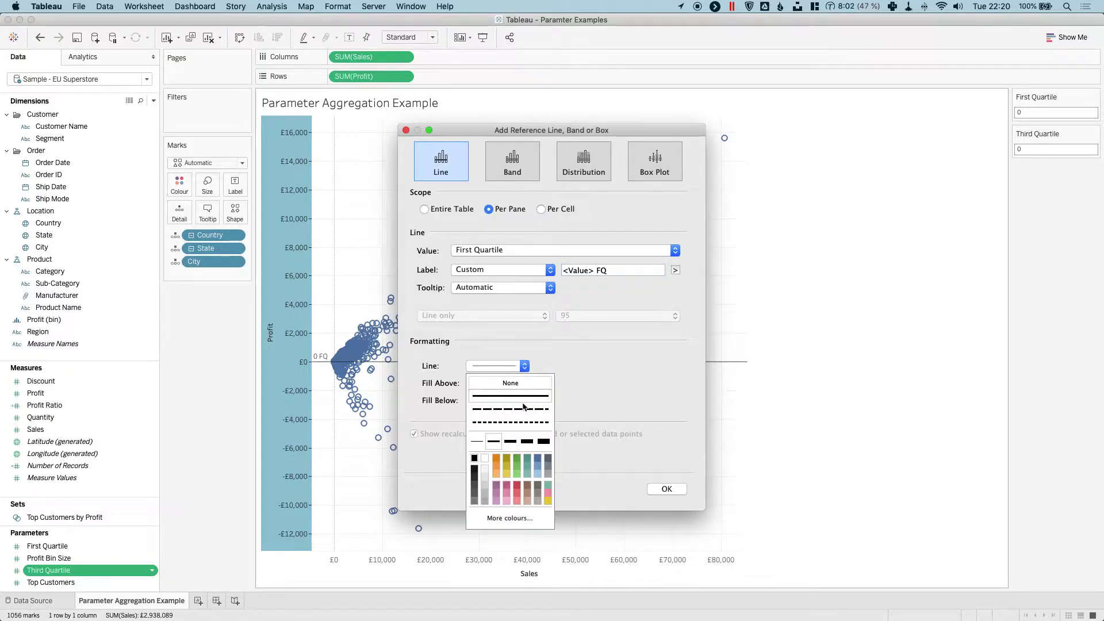
{"action": "left_click", "coordinate": [496, 458]}
{"action": "left_click", "coordinate": [476, 442]}
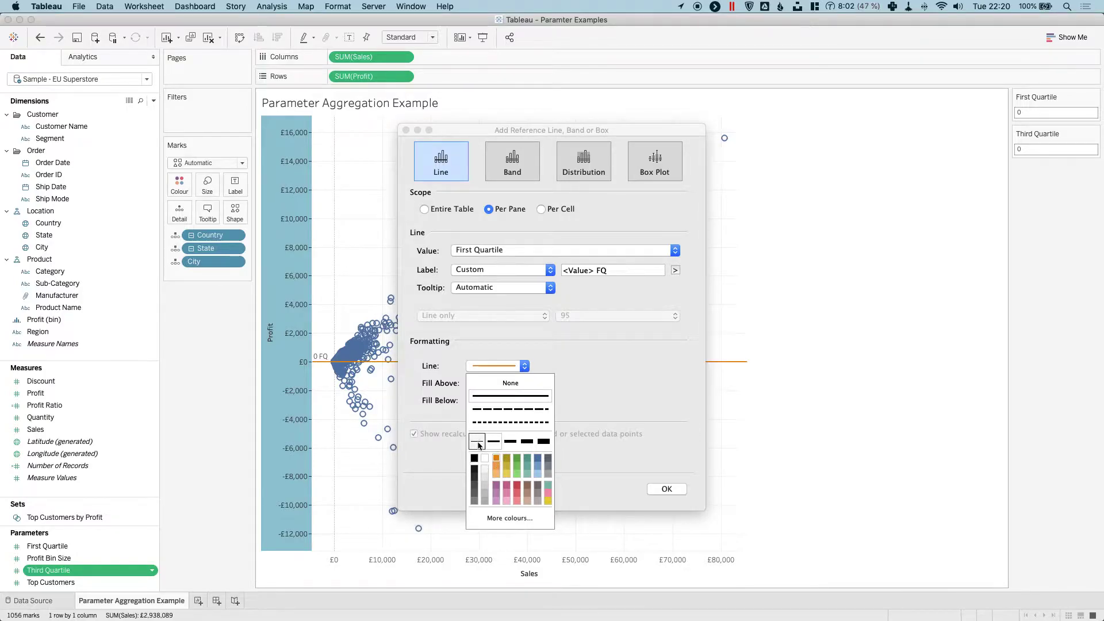
{"action": "left_click", "coordinate": [638, 489]}
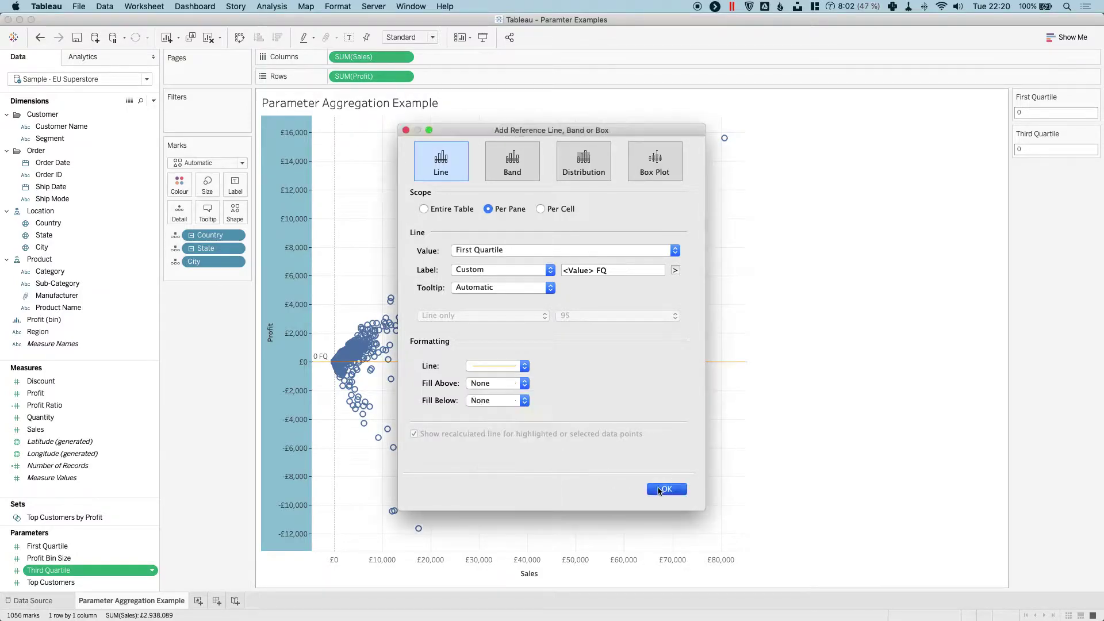
{"action": "left_click", "coordinate": [666, 489]}
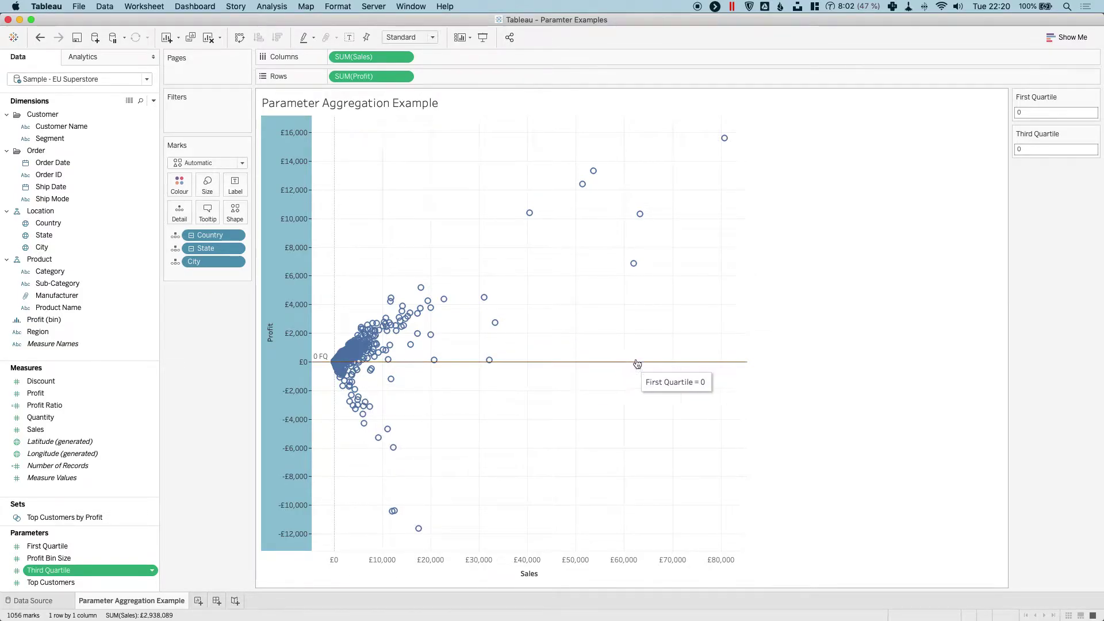
- Add a second Profit reference line at Third Quartile with custom label '<Value> TQ'
{"action": "right_click", "coordinate": [315, 406]}
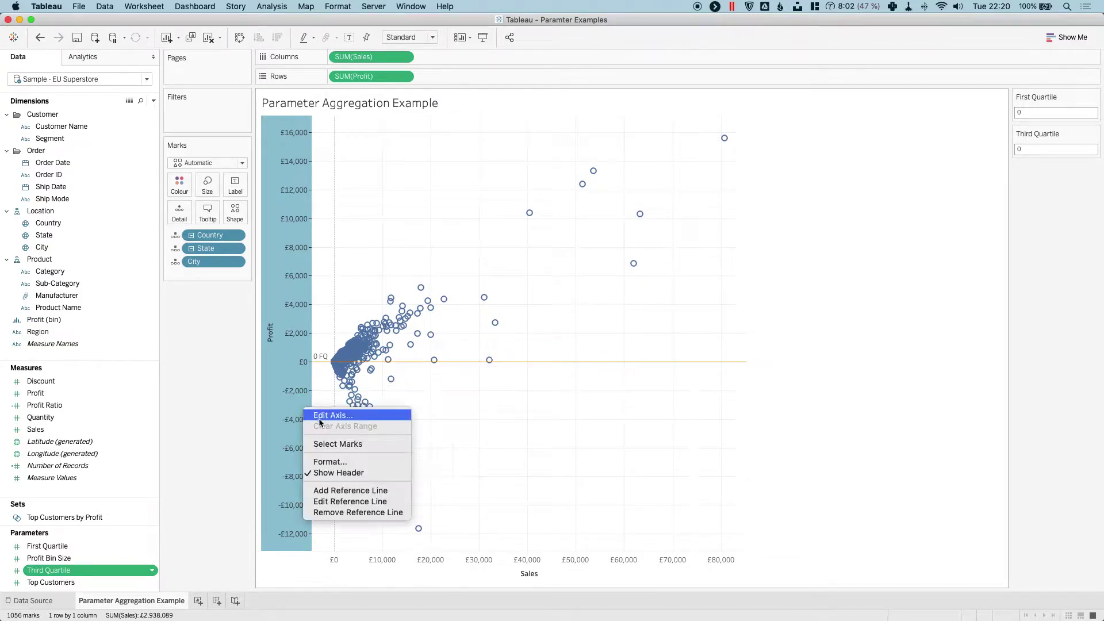
{"action": "left_click", "coordinate": [416, 421]}
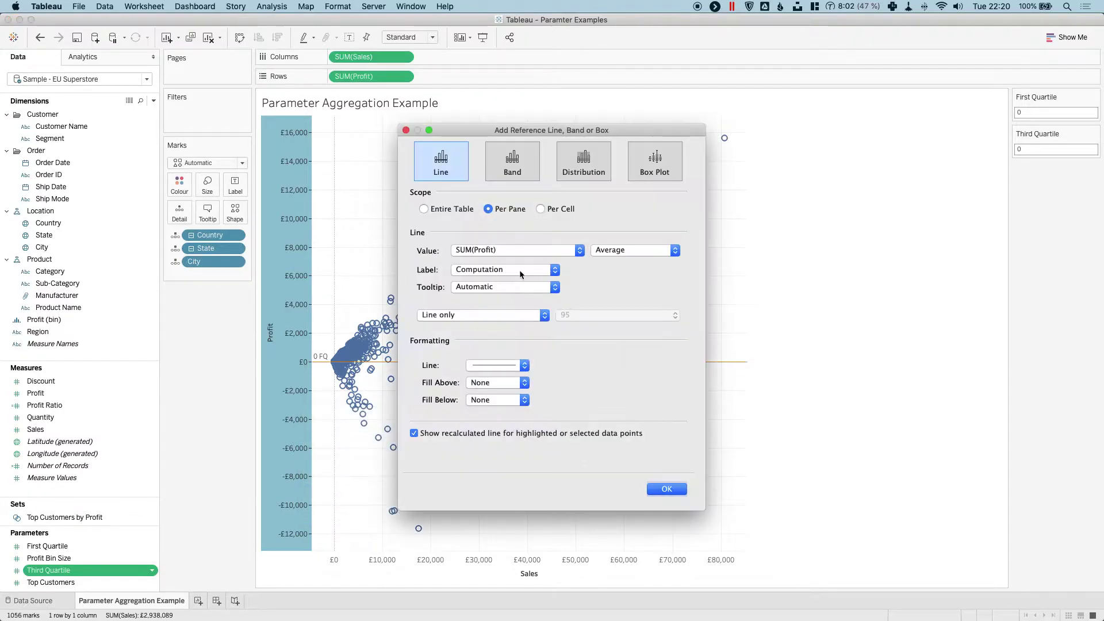
{"action": "left_click", "coordinate": [518, 251]}
{"action": "left_click", "coordinate": [536, 283]}
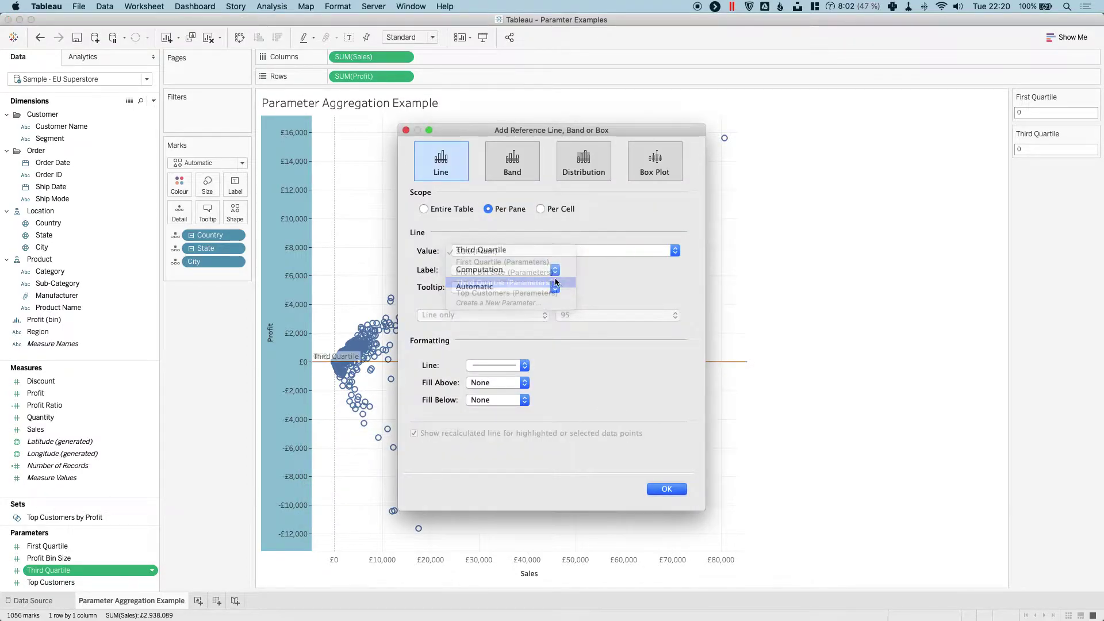
{"action": "left_click", "coordinate": [538, 270]}
{"action": "left_click", "coordinate": [547, 282]}
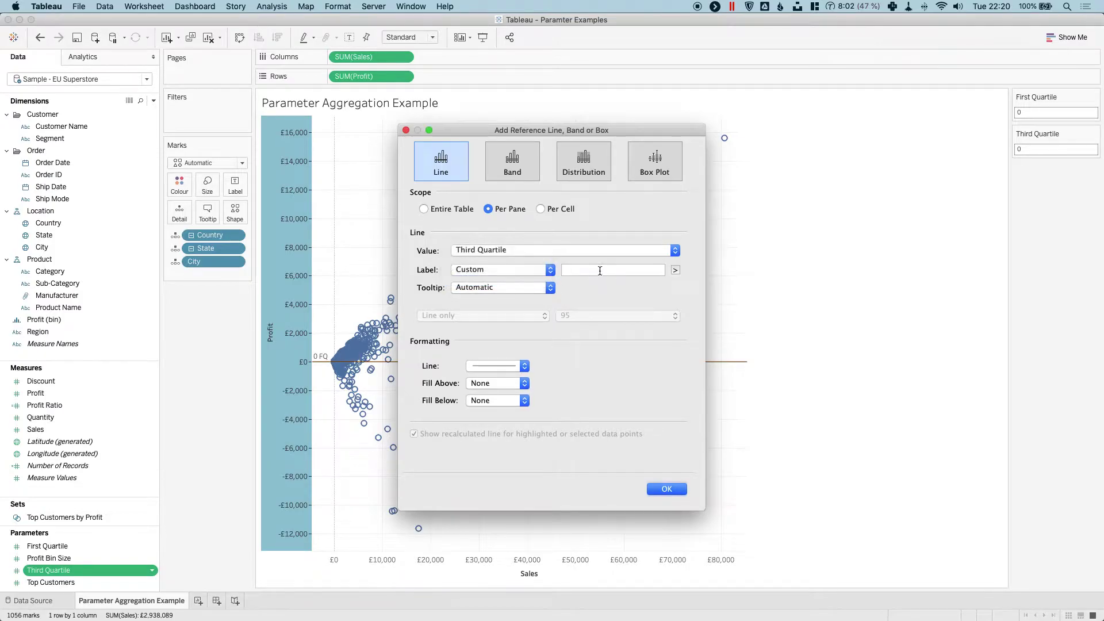
{"action": "left_click", "coordinate": [675, 270]}
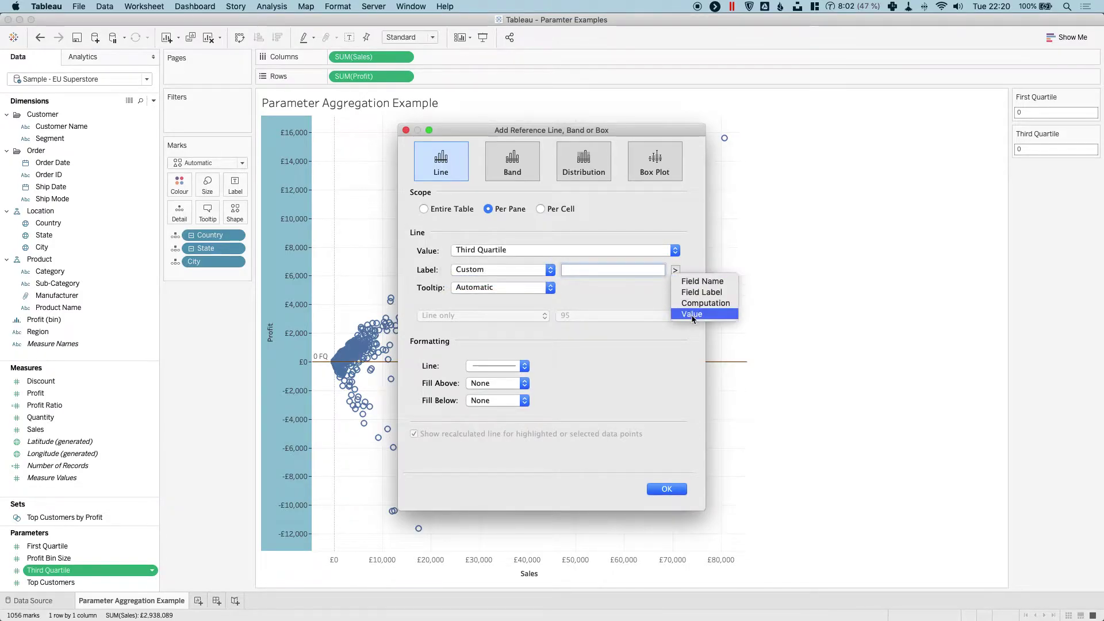
{"action": "left_click", "coordinate": [692, 315]}
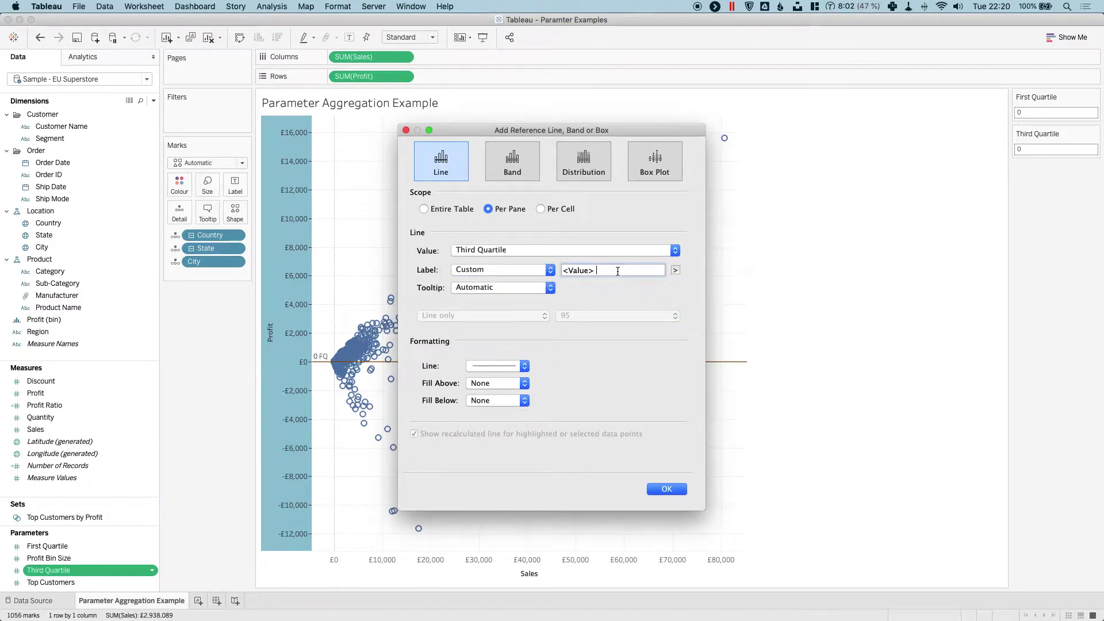
{"action": "type", "text": "TQ"}
- Style the Third Quartile line green at the thinnest weight and confirm it
{"action": "left_click", "coordinate": [524, 366]}
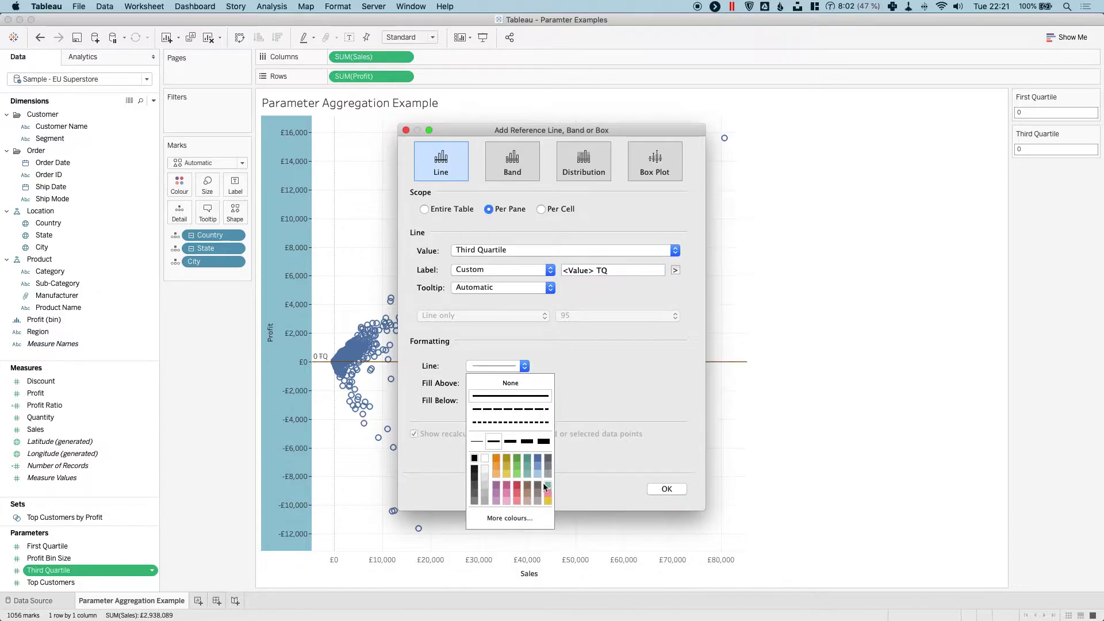
{"action": "left_click", "coordinate": [517, 459]}
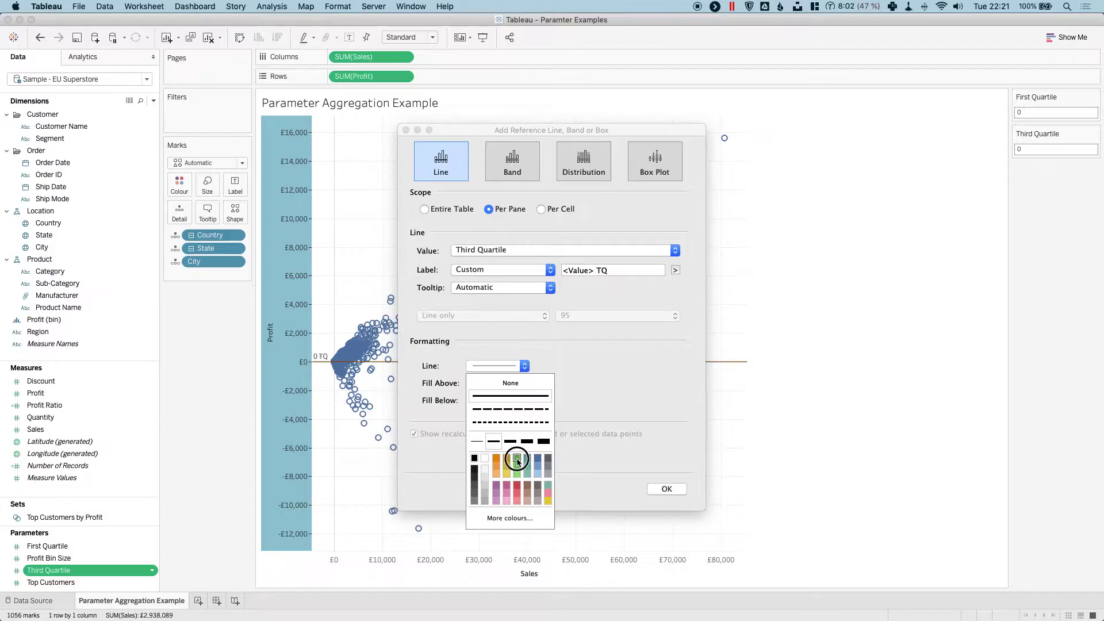
{"action": "left_click", "coordinate": [483, 447]}
{"action": "left_click", "coordinate": [667, 490]}
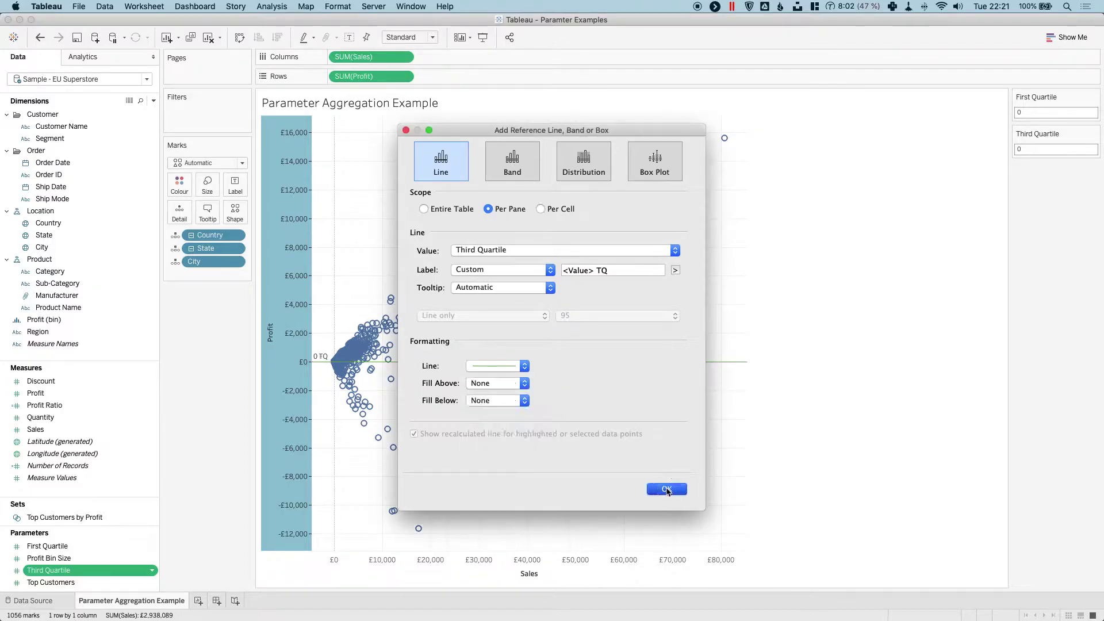
- Format the 0 TQ reference line so its label is right-aligned
{"action": "mouse_move", "coordinate": [320, 361]}
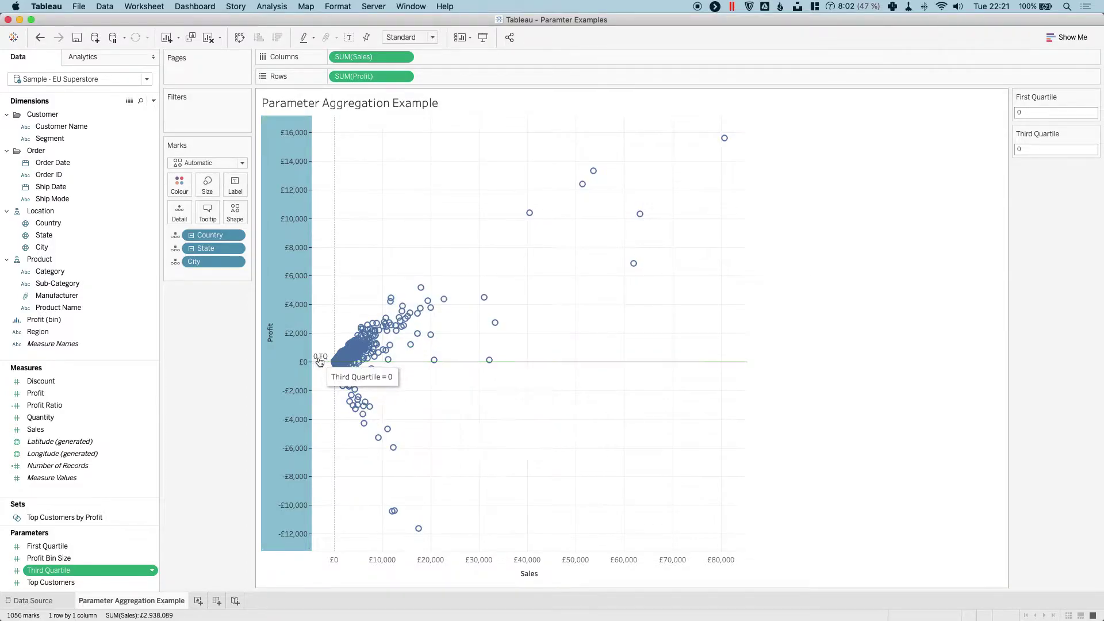
{"action": "left_click", "coordinate": [323, 360]}
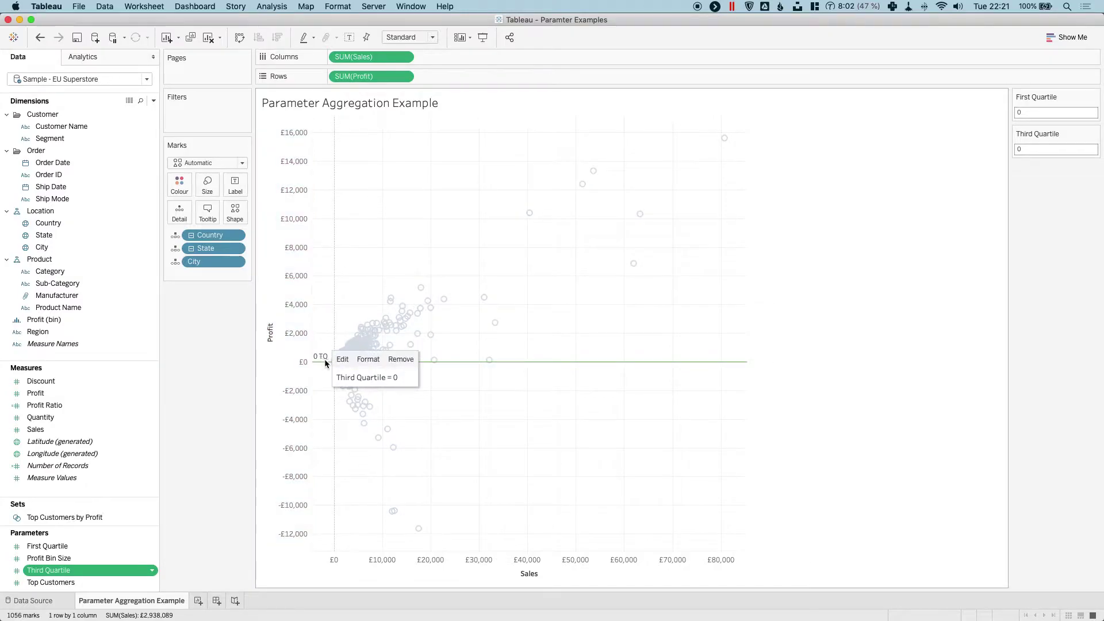
{"action": "left_click", "coordinate": [369, 360]}
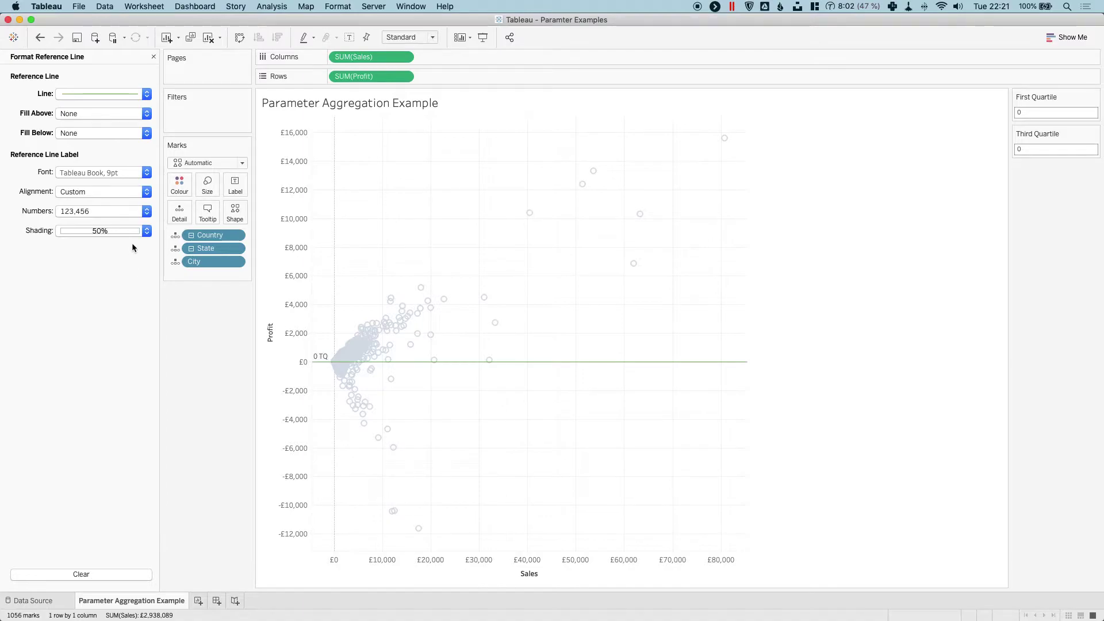
{"action": "left_click", "coordinate": [127, 195]}
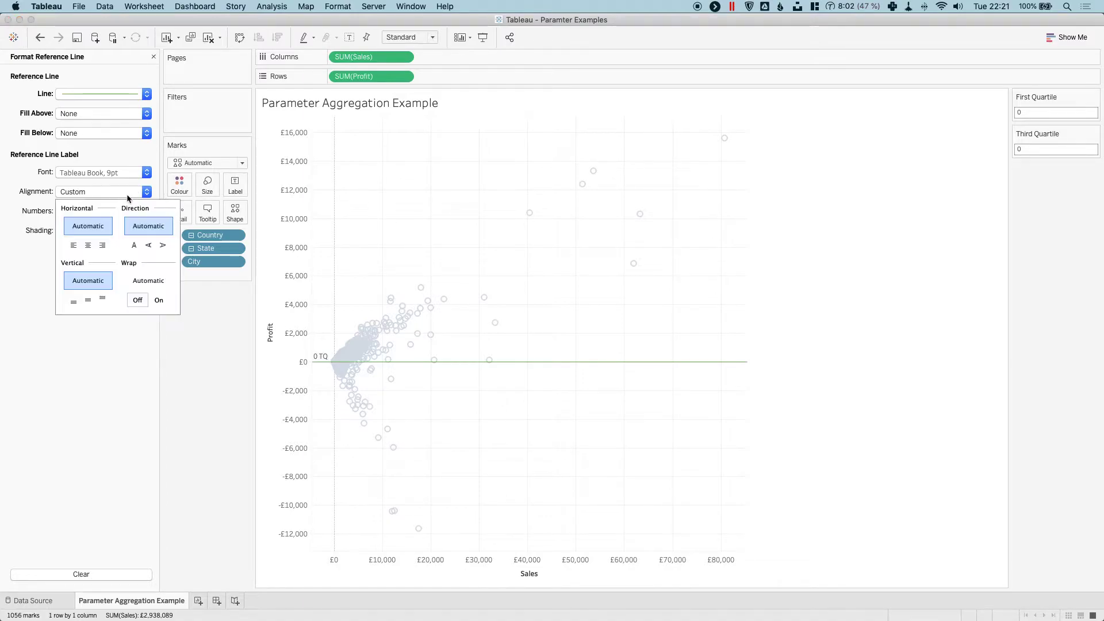
{"action": "left_click", "coordinate": [102, 246]}
{"action": "left_click", "coordinate": [585, 251]}
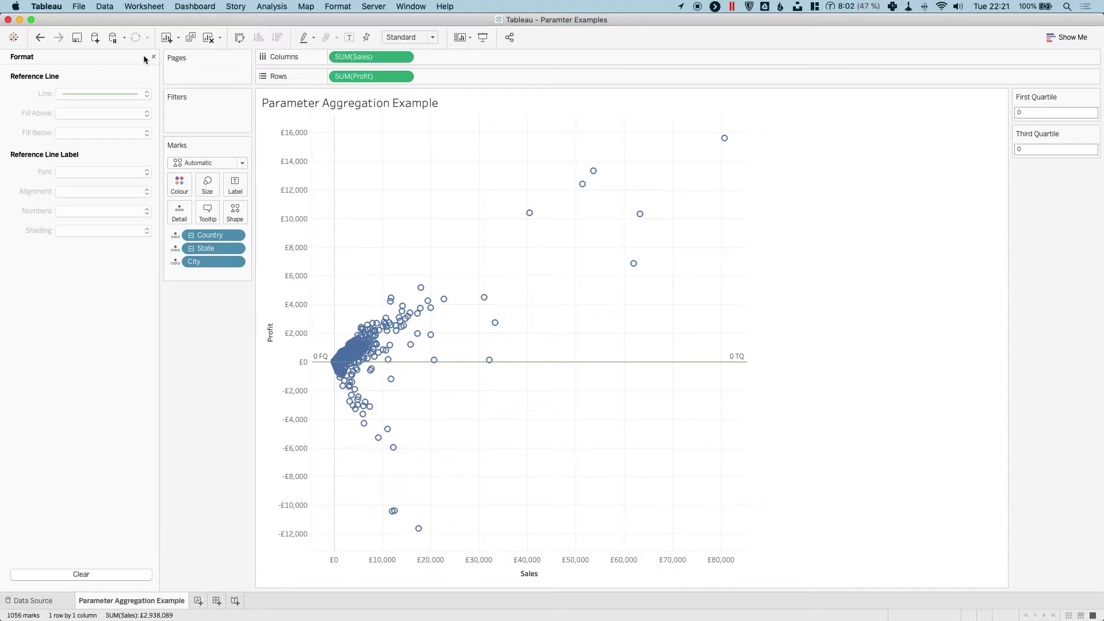
- Add a Change Parameter action targeting the First Quartile parameter
{"action": "left_click", "coordinate": [145, 6]}
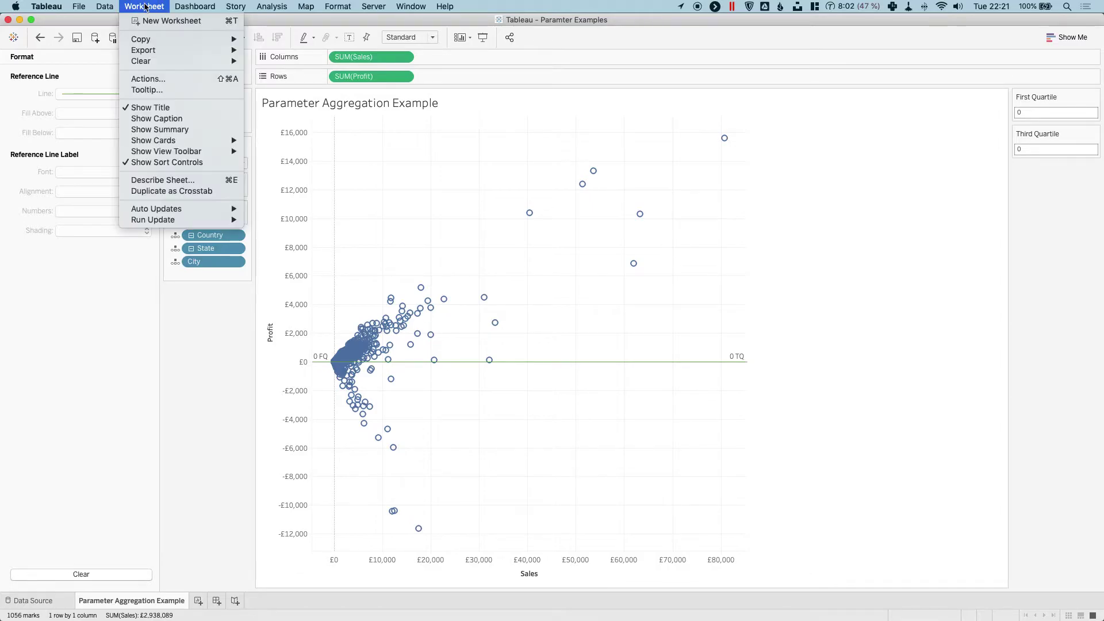
{"action": "left_click", "coordinate": [153, 79]}
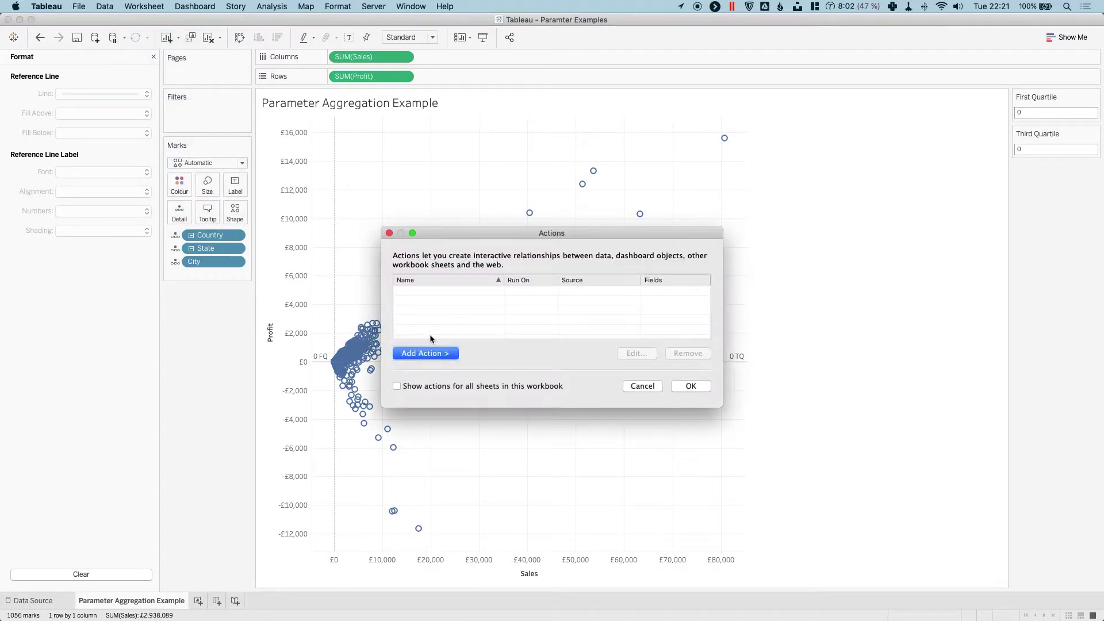
{"action": "left_click", "coordinate": [427, 353]}
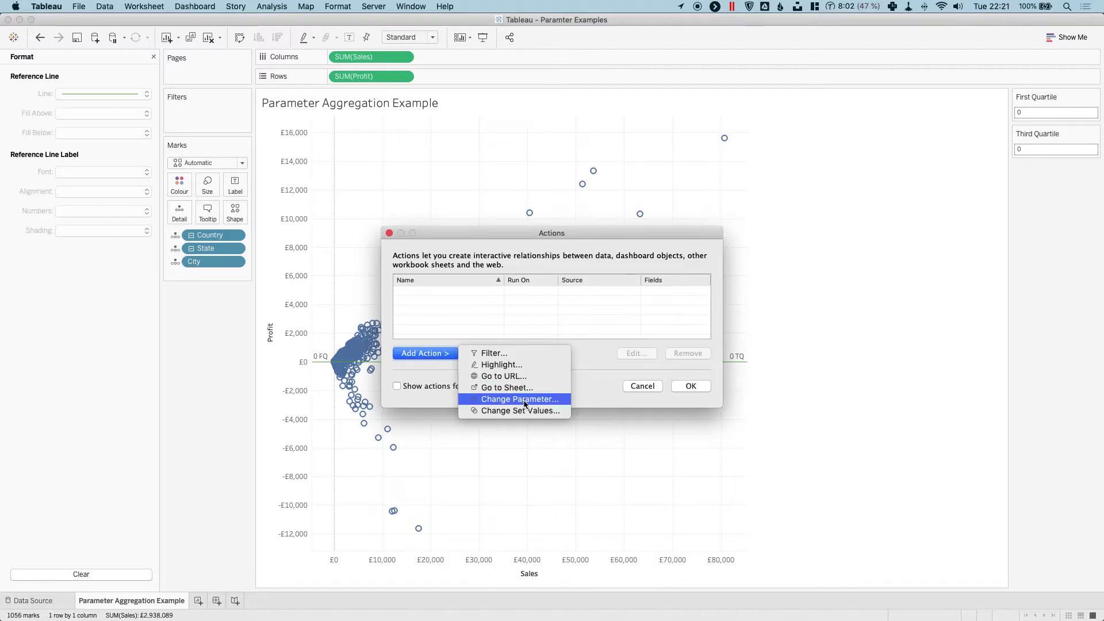
{"action": "left_click", "coordinate": [525, 399]}
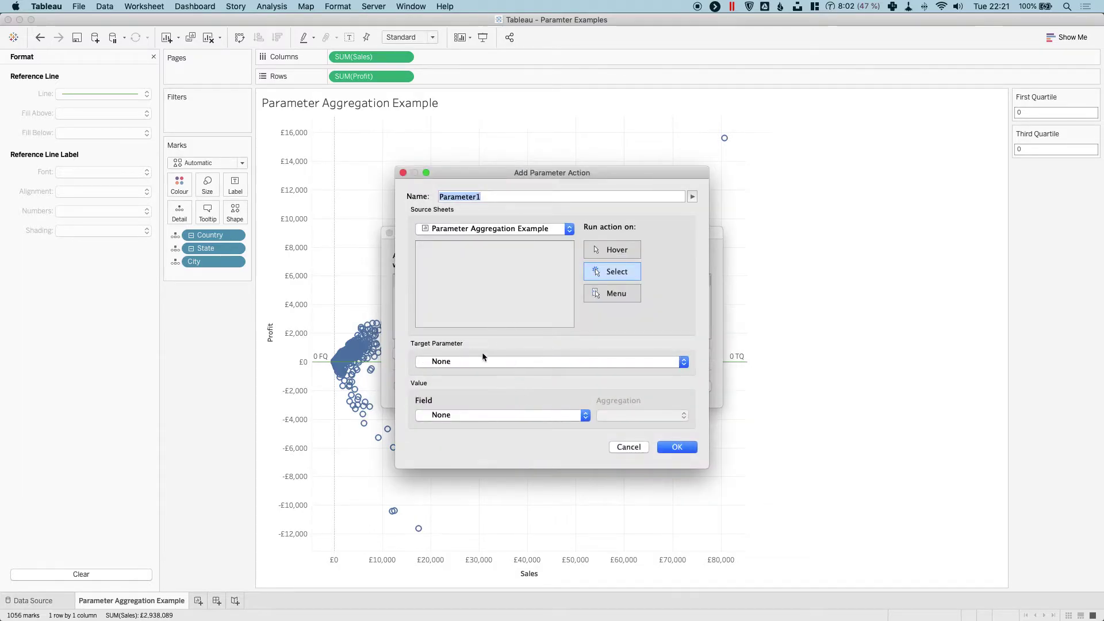
{"action": "left_click", "coordinate": [483, 360]}
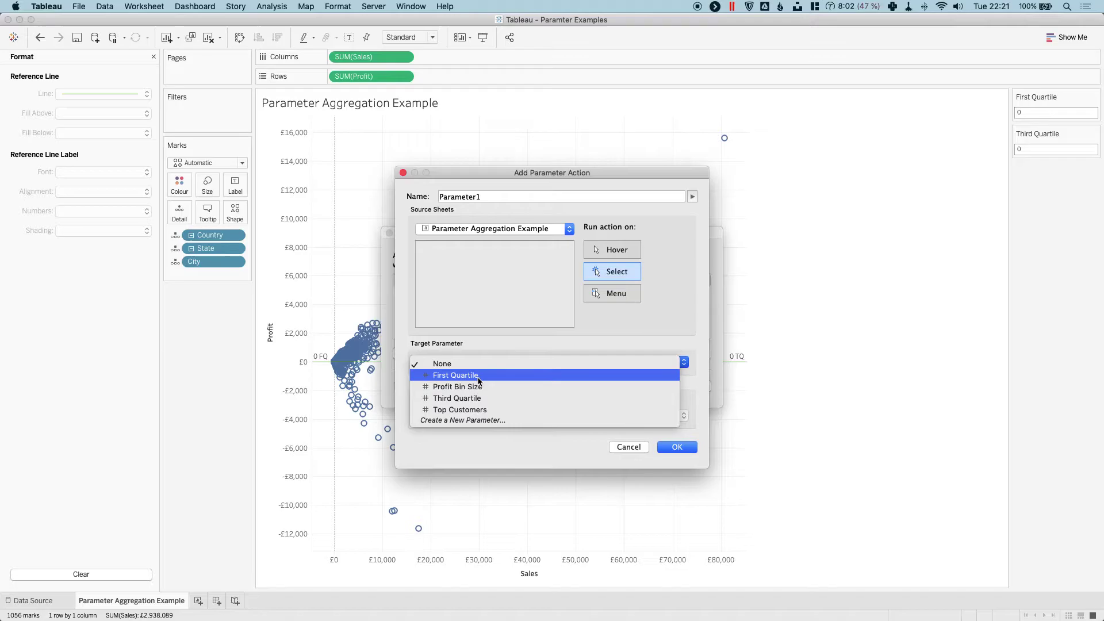
{"action": "left_click", "coordinate": [478, 377]}
- Set the action's source to SUM(Profit) with First quartile aggregation, naming it FQ Action
{"action": "left_click", "coordinate": [507, 420]}
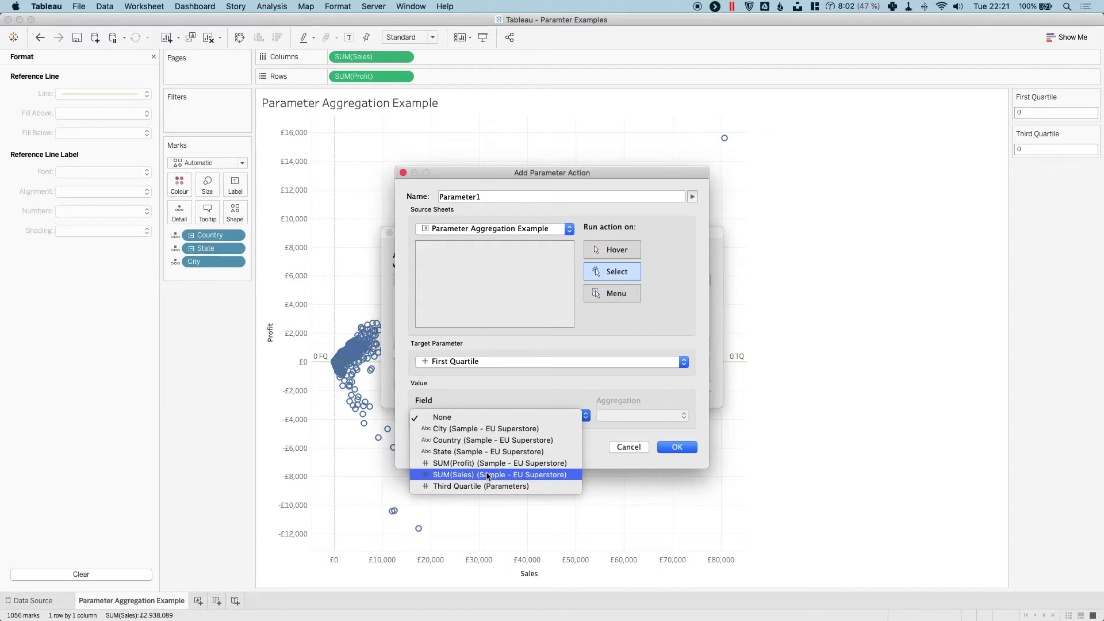
{"action": "key", "text": "Down"}
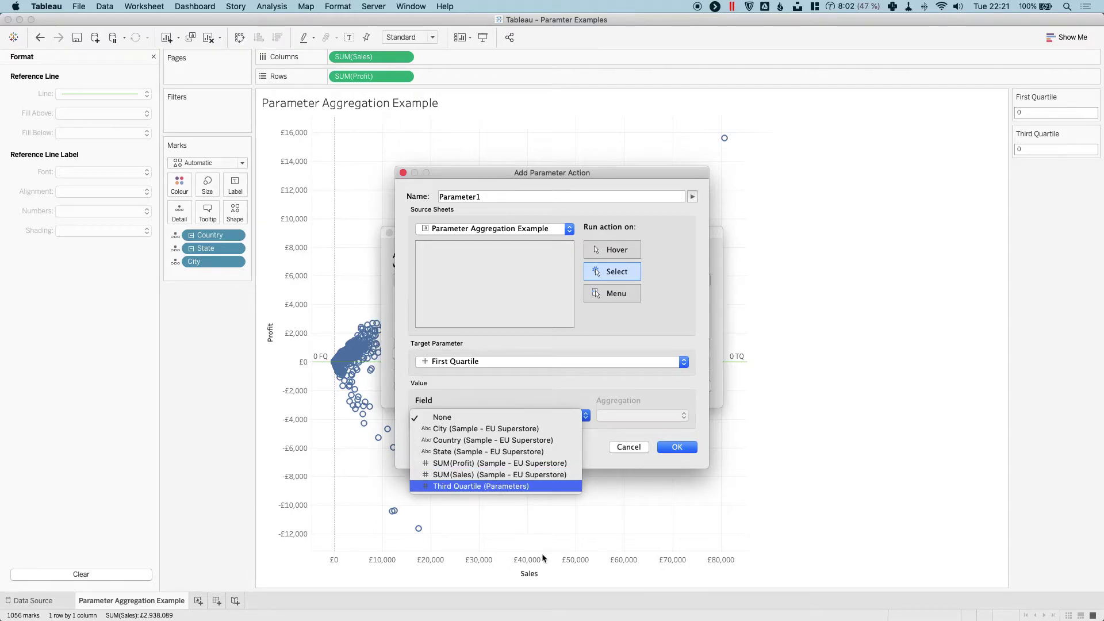
{"action": "left_click", "coordinate": [487, 463]}
{"action": "left_click", "coordinate": [640, 415]}
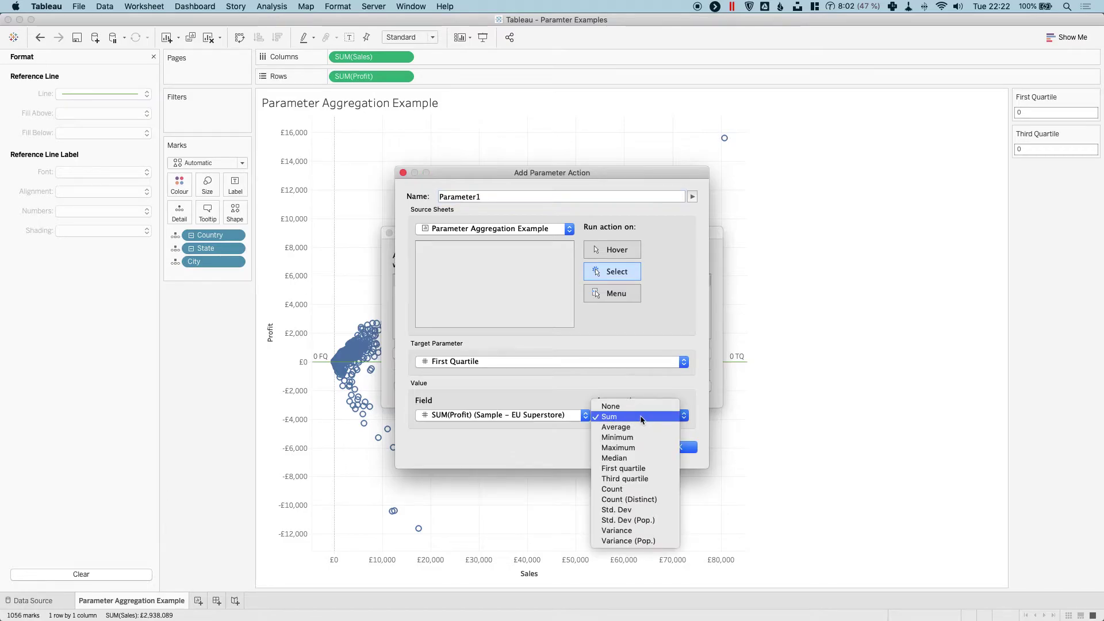
{"action": "left_click", "coordinate": [654, 468]}
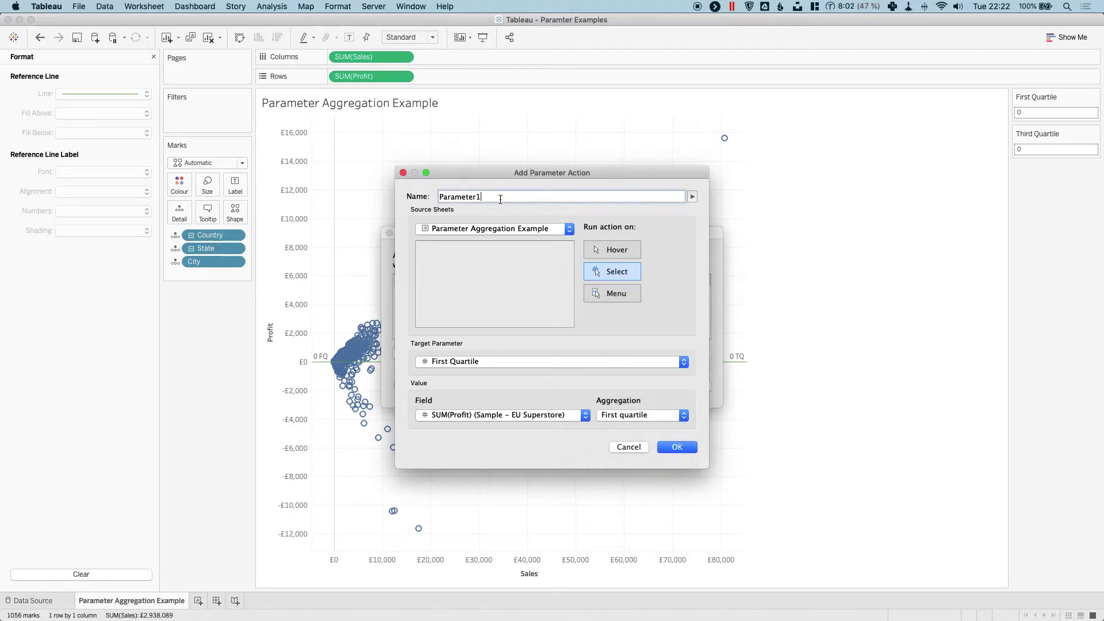
{"action": "left_click", "coordinate": [418, 196]}
{"action": "type", "text": "FQ Action"}
{"action": "left_click", "coordinate": [677, 447]}
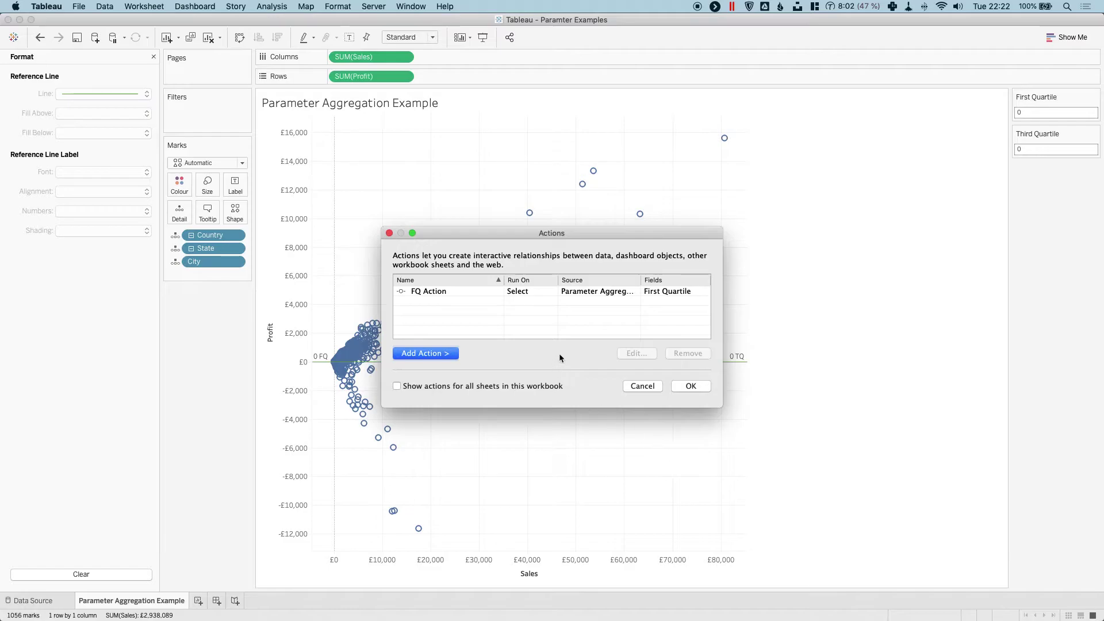
{"action": "left_click", "coordinate": [689, 385]}
- Select four high-profit marks to set First Quartile to 9,463.61, then clear the selection
{"action": "mouse_move", "coordinate": [634, 263]}
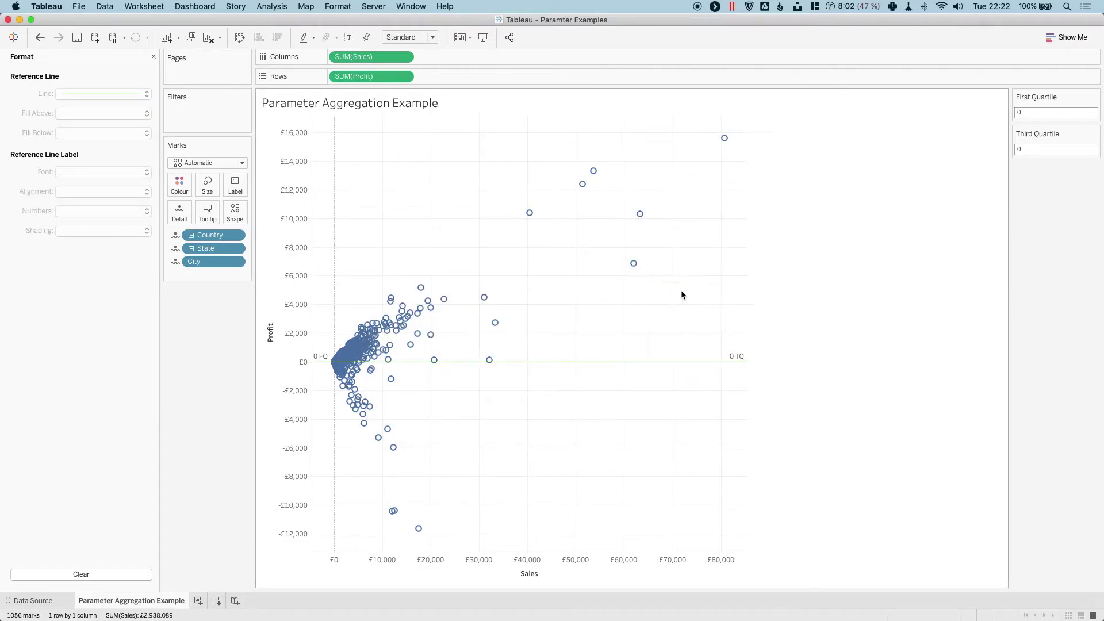
{"action": "left_click_drag", "start_coordinate": [681, 291], "coordinate": [567, 148]}
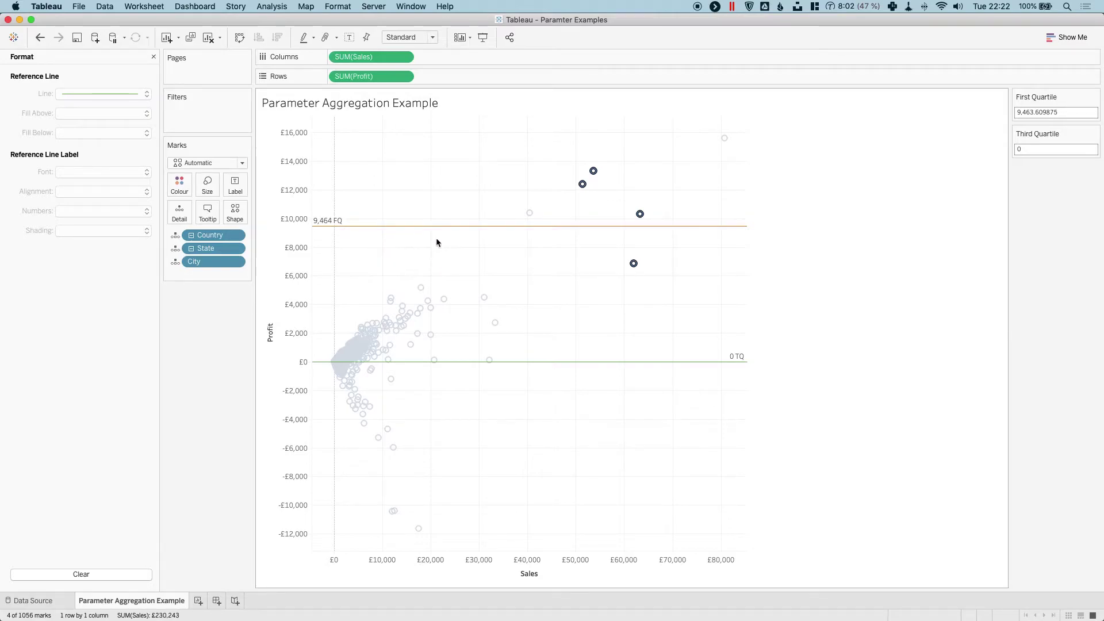
{"action": "left_click", "coordinate": [584, 271]}
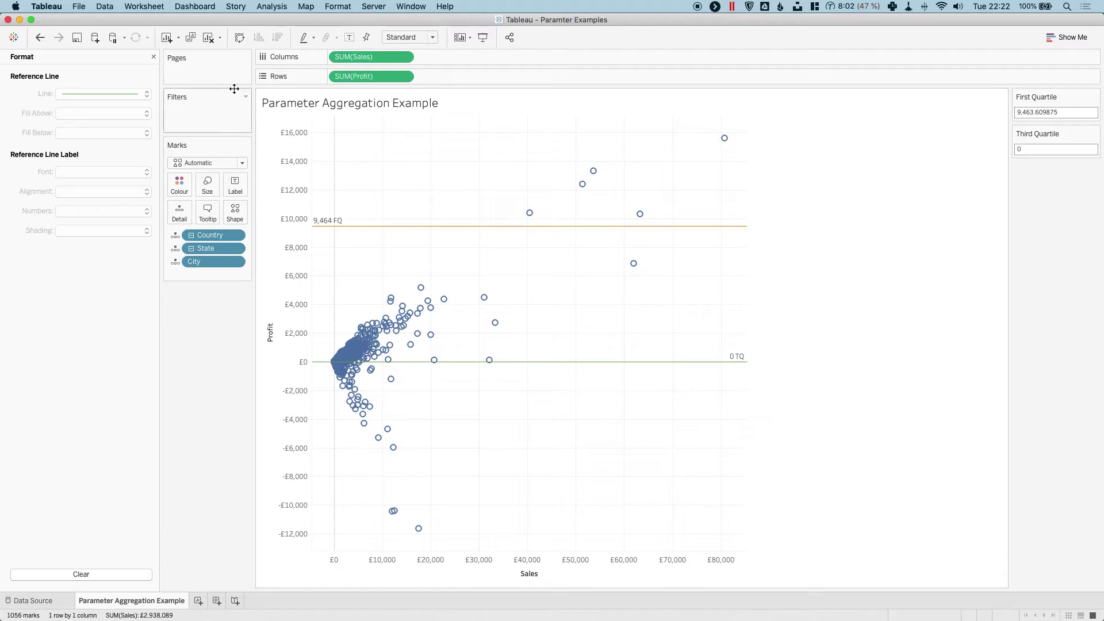
{"action": "left_click", "coordinate": [151, 7]}
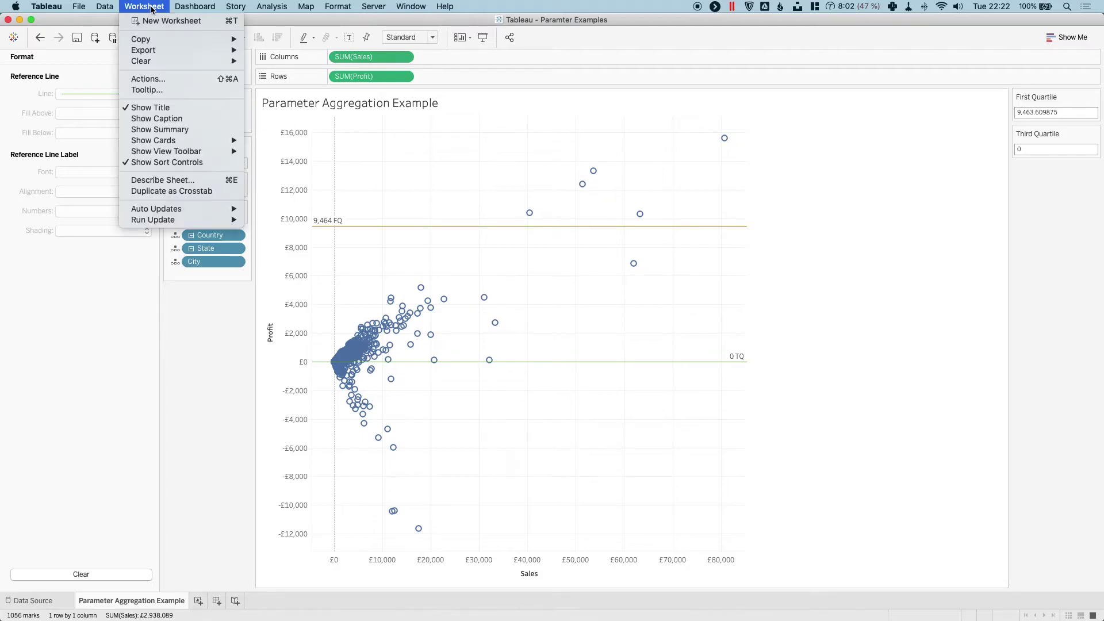
- Add another Change Parameter action targeting the Third Quartile parameter
{"action": "left_click", "coordinate": [158, 81]}
{"action": "left_click", "coordinate": [437, 354]}
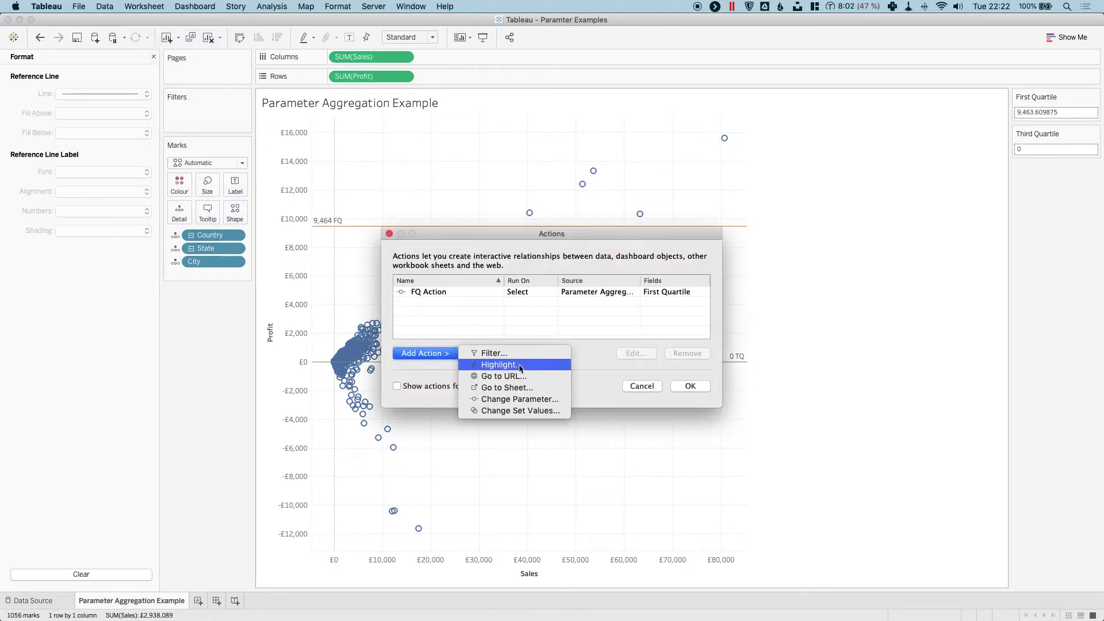
{"action": "left_click", "coordinate": [541, 399]}
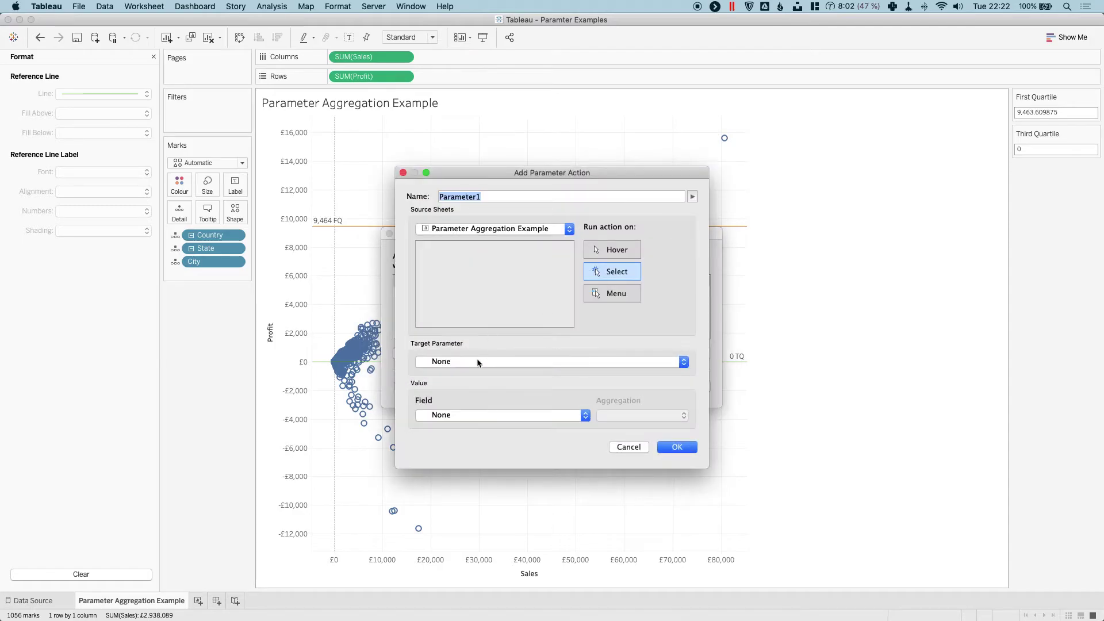
{"action": "left_click", "coordinate": [476, 362]}
{"action": "left_click", "coordinate": [487, 402]}
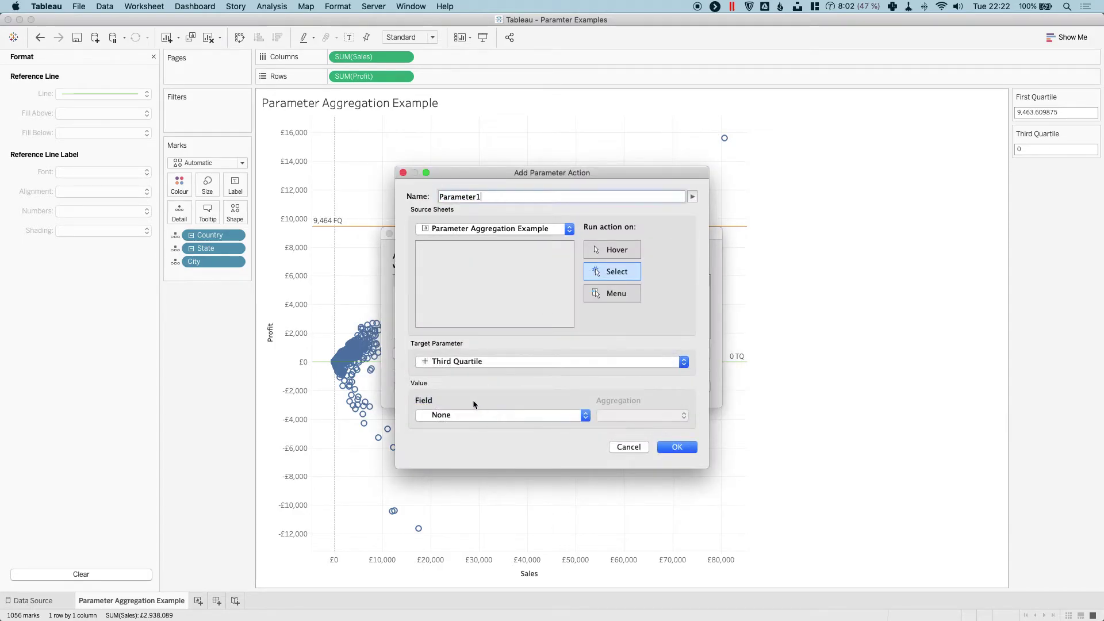
- Use SUM(Profit) with Third quartile aggregation and name the action Third Quartile
{"action": "left_click", "coordinate": [470, 415]}
{"action": "left_click", "coordinate": [476, 474]}
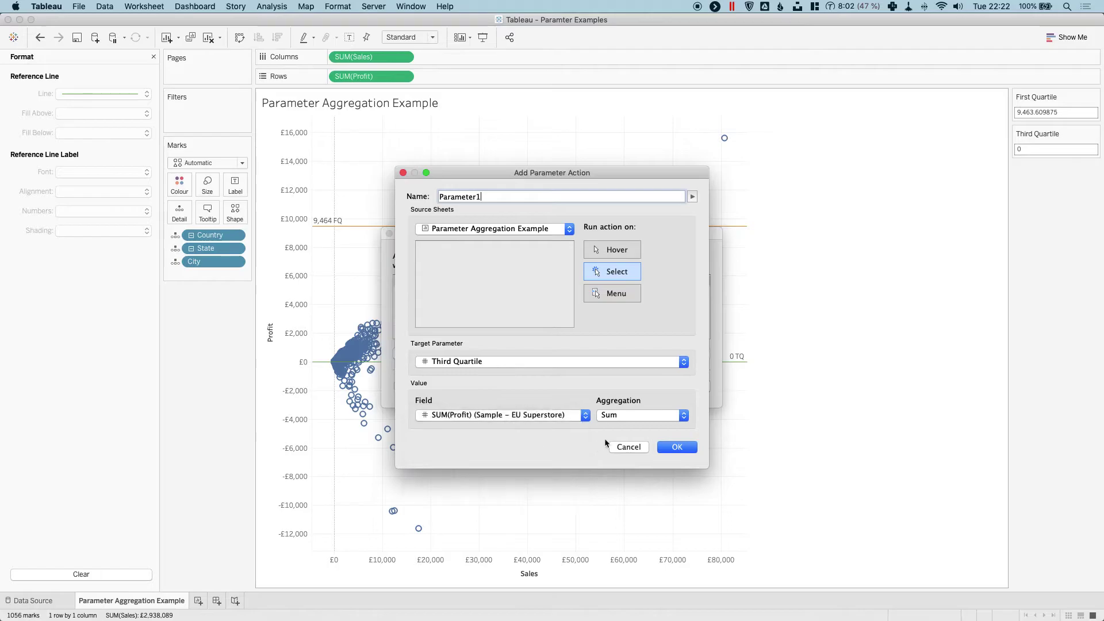
{"action": "left_click", "coordinate": [635, 415]}
{"action": "left_click", "coordinate": [646, 475]}
{"action": "left_click", "coordinate": [679, 448]}
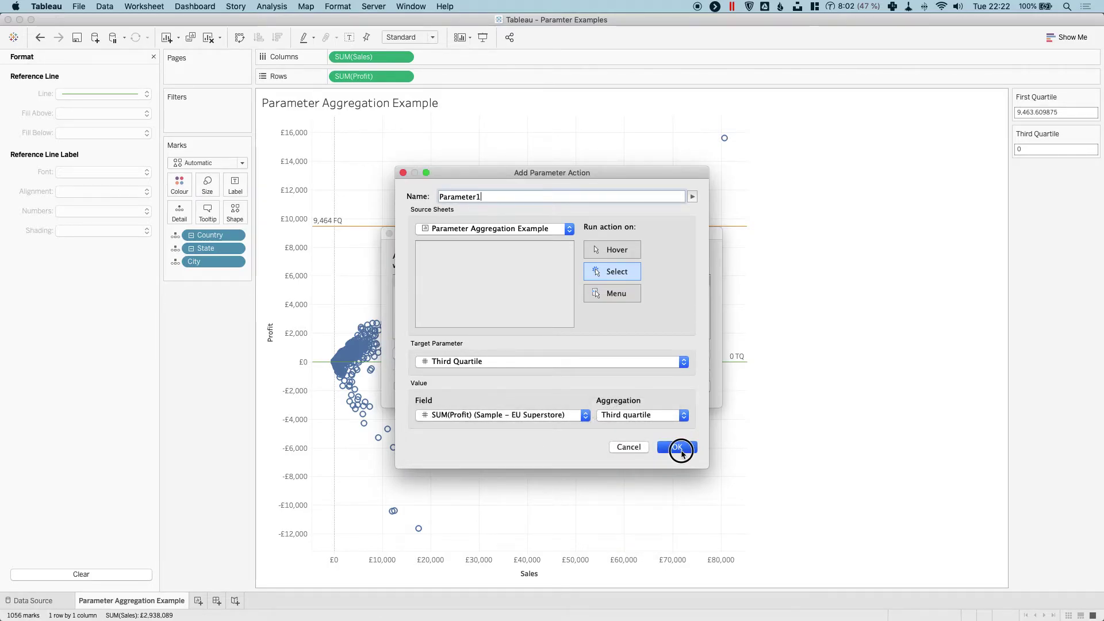
{"action": "left_click_drag", "start_coordinate": [482, 197], "coordinate": [424, 187]}
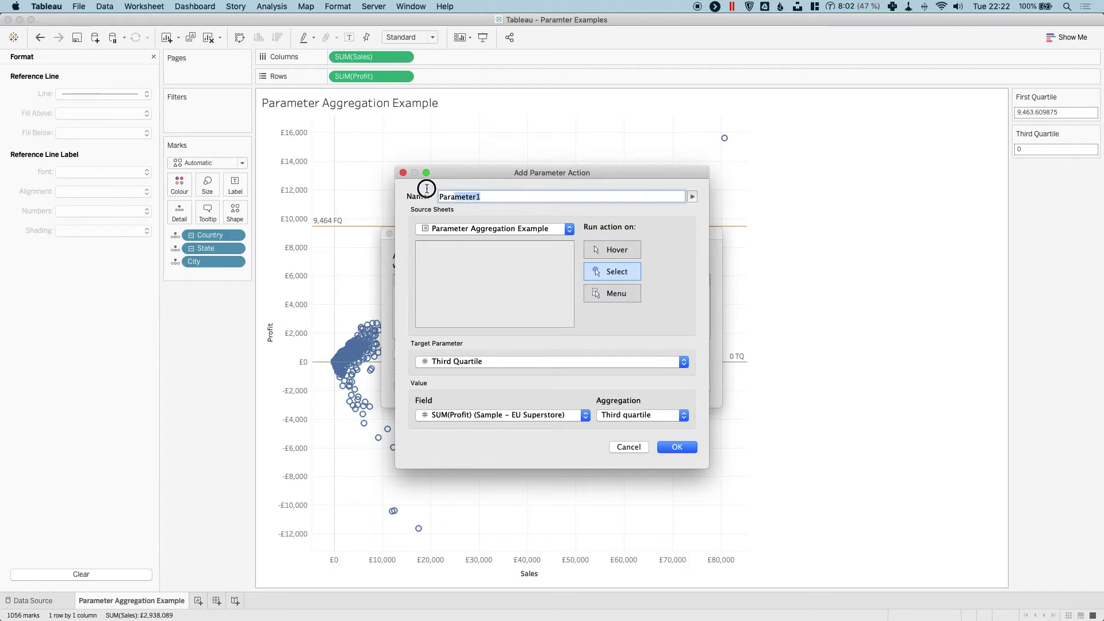
{"action": "key", "text": "BackSpace"}
{"action": "type", "text": "Third Quartile"}
{"action": "left_click", "coordinate": [677, 447]}
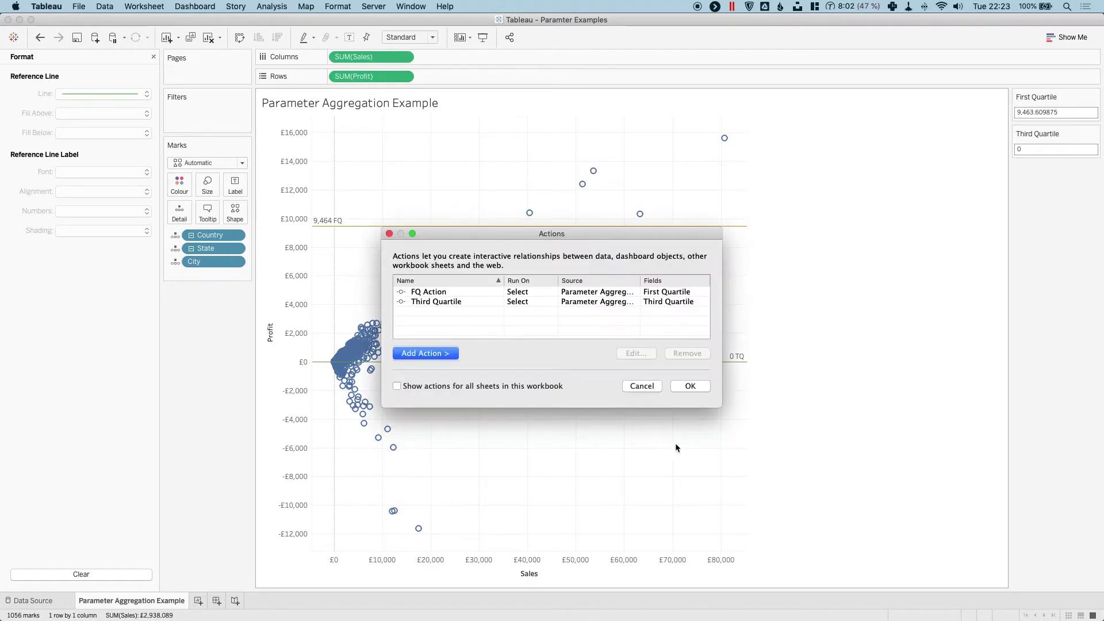
{"action": "left_click", "coordinate": [690, 387]}
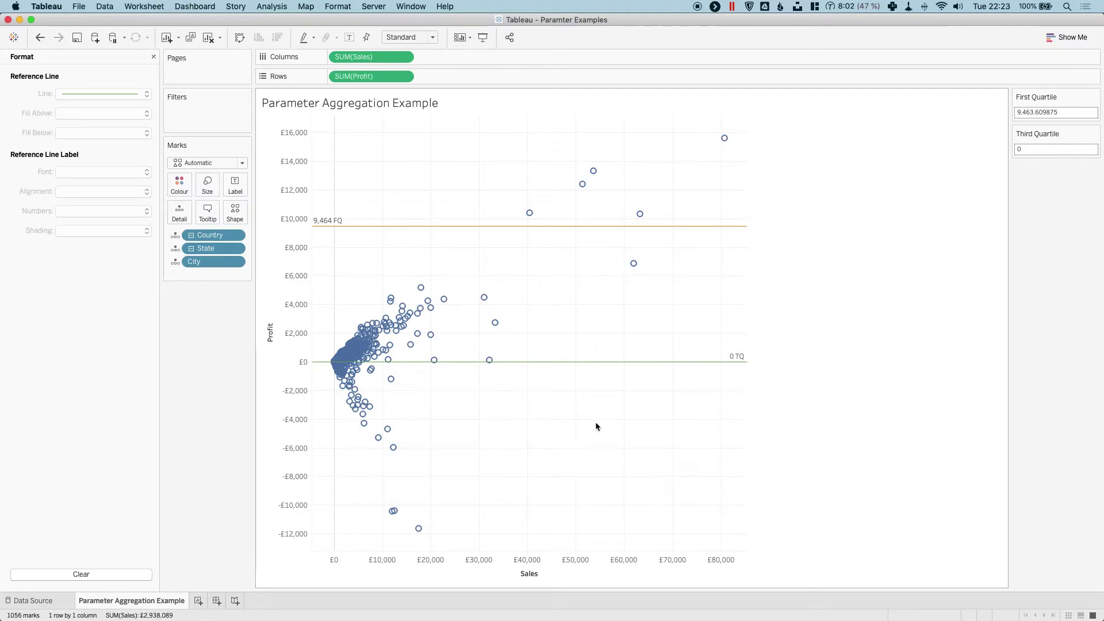
- Select the four upper-right high-profit marks, moving the TQ line to 12,617, then deselect
{"action": "left_click_drag", "start_coordinate": [676, 302], "coordinate": [569, 141]}
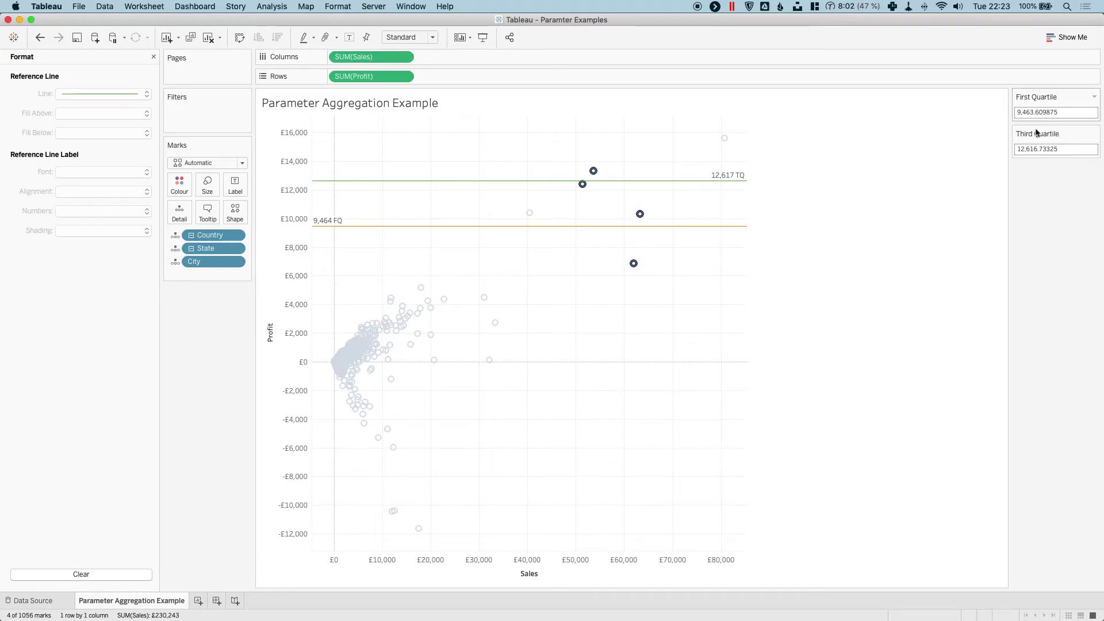
{"action": "left_click", "coordinate": [694, 301]}
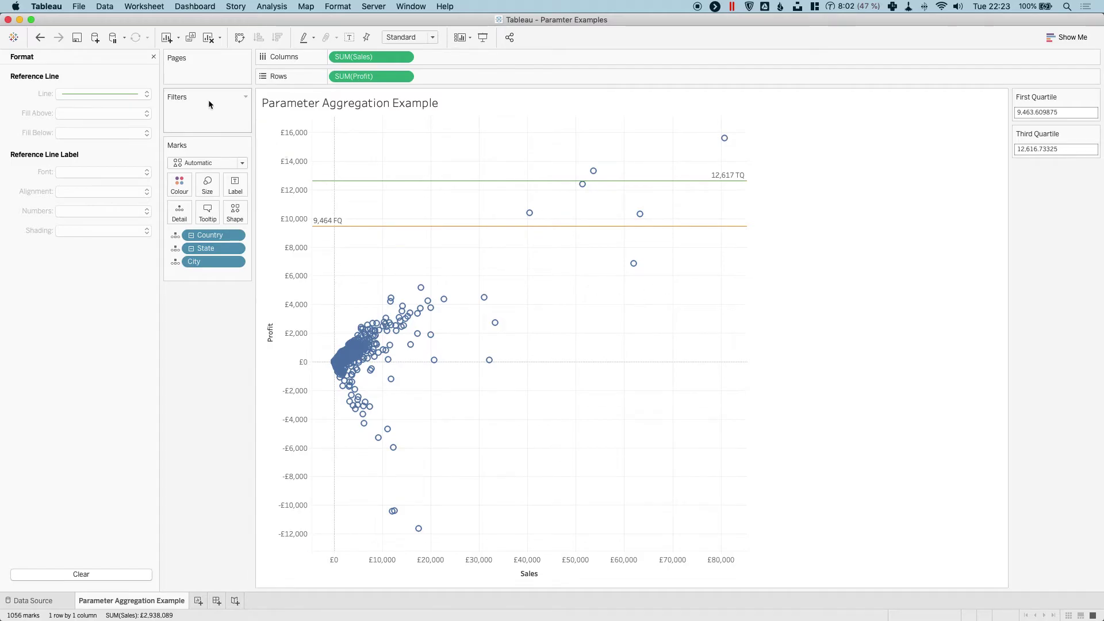
- Close the Format pane and create a new parameter named City Parameter
{"action": "left_click", "coordinate": [153, 56]}
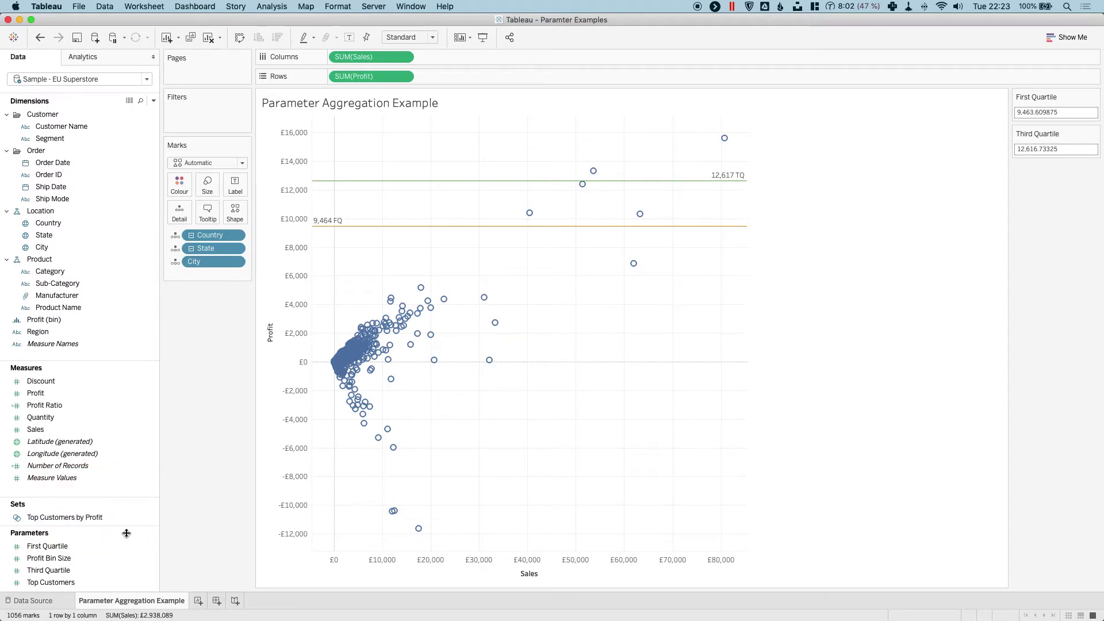
{"action": "left_click_drag", "start_coordinate": [131, 525], "coordinate": [129, 471]}
{"action": "right_click", "coordinate": [92, 558]}
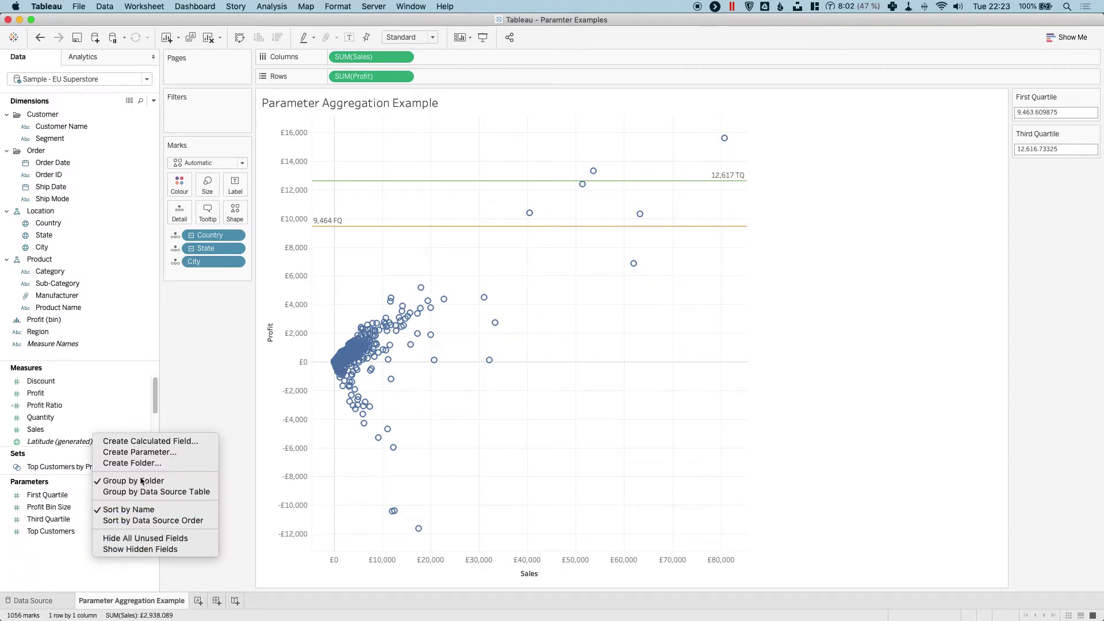
{"action": "left_click", "coordinate": [154, 452]}
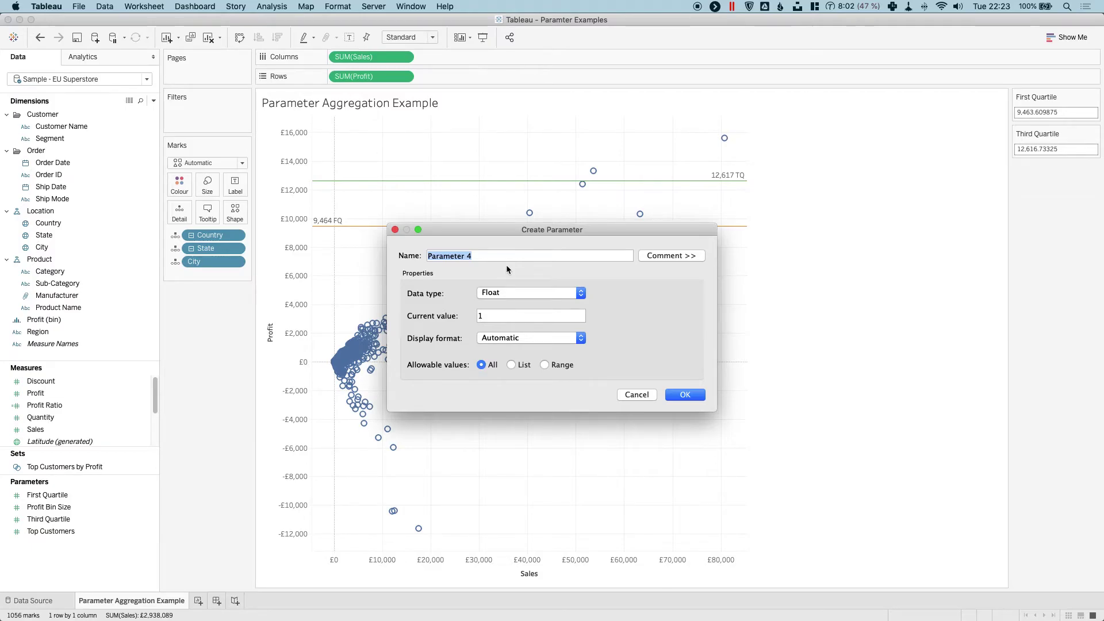
{"action": "type", "text": "City Pram"}
{"action": "key", "text": "BackSpace"}
{"action": "key", "text": "BackSpace"}
{"action": "key", "text": "BackSpace"}
{"action": "type", "text": "aram"}
{"action": "left_click", "coordinate": [501, 317]}
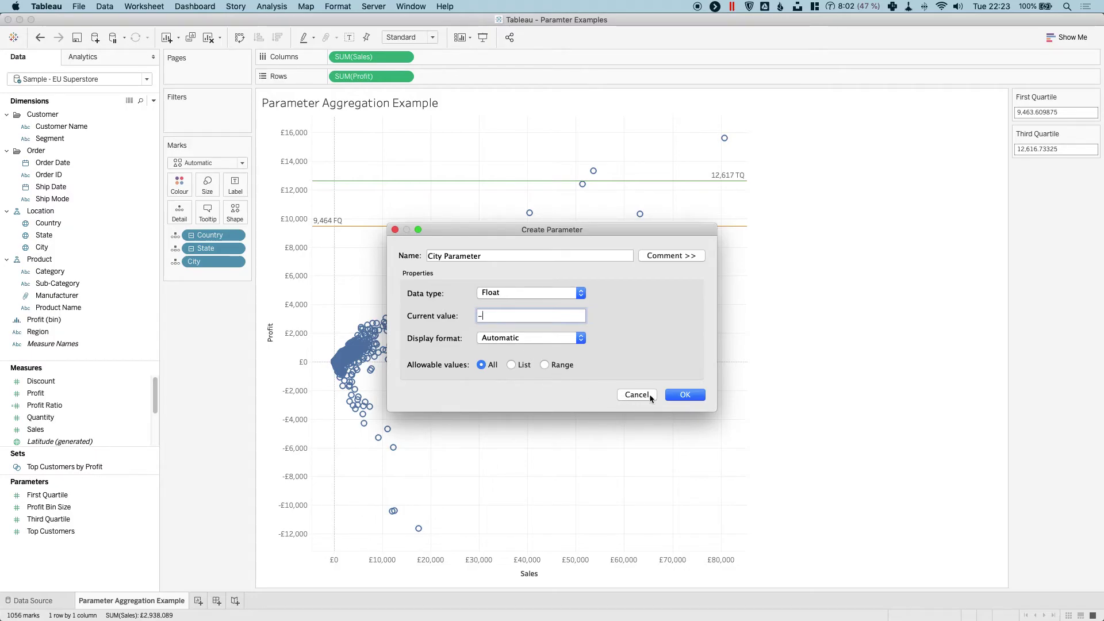
{"action": "left_click", "coordinate": [685, 395]}
- Change City Parameter's data type to String and show its parameter control
{"action": "right_click", "coordinate": [93, 498]}
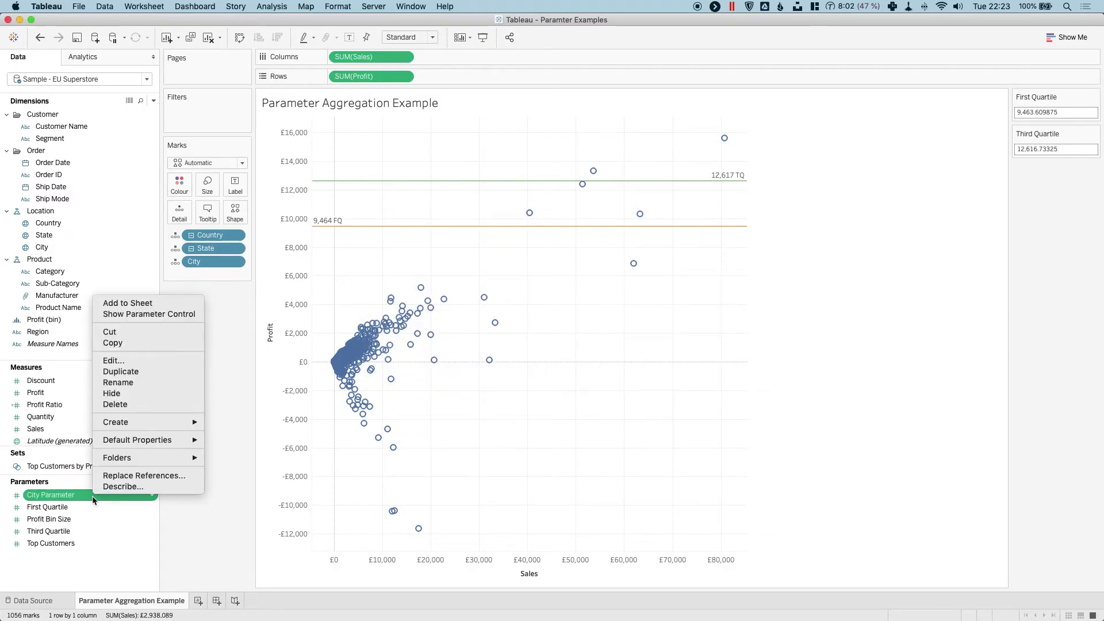
{"action": "left_click", "coordinate": [124, 361]}
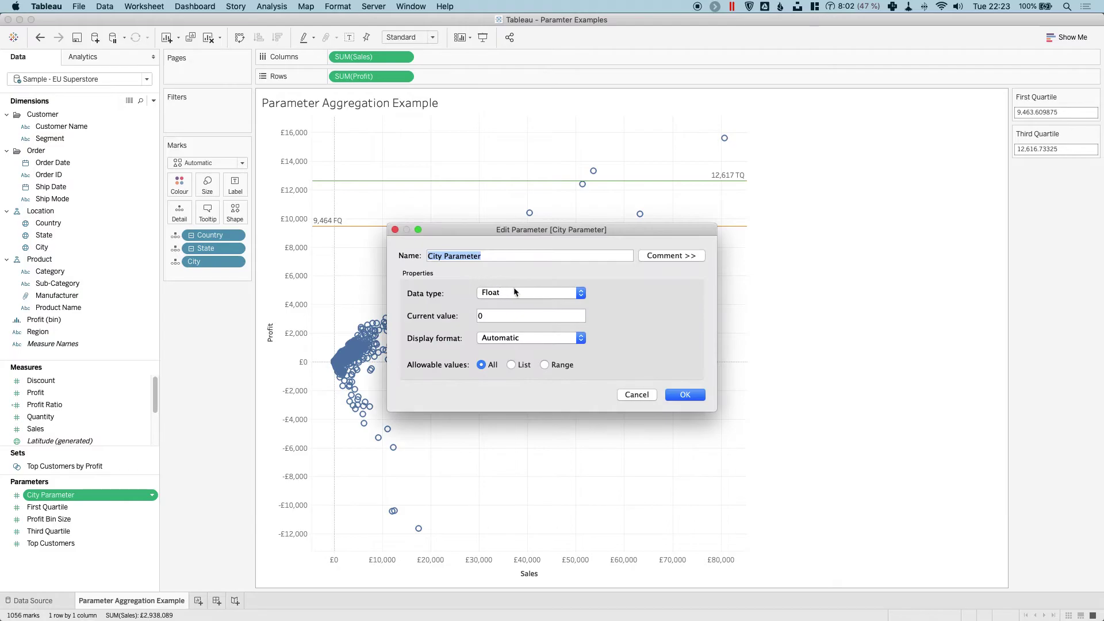
{"action": "left_click", "coordinate": [506, 295]}
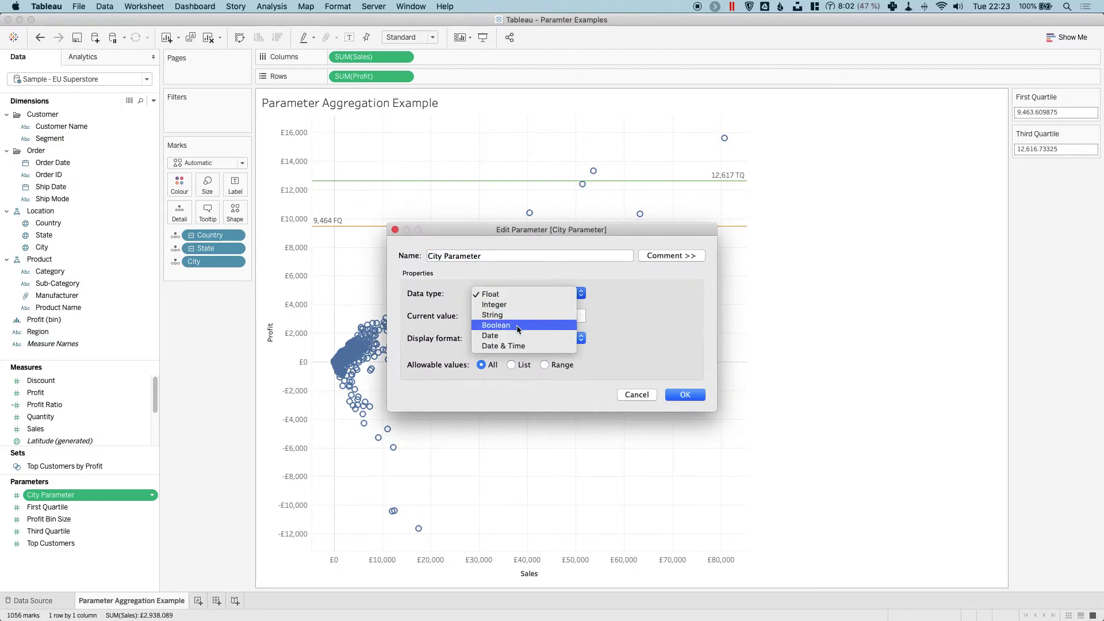
{"action": "left_click", "coordinate": [514, 317]}
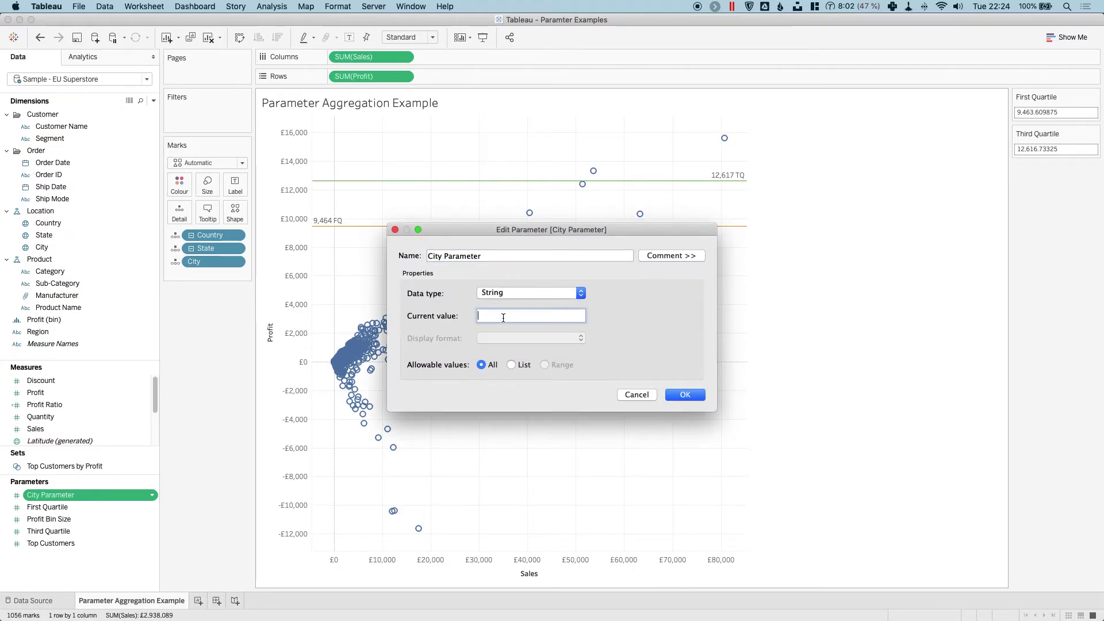
{"action": "left_click", "coordinate": [684, 394]}
{"action": "right_click", "coordinate": [79, 494]}
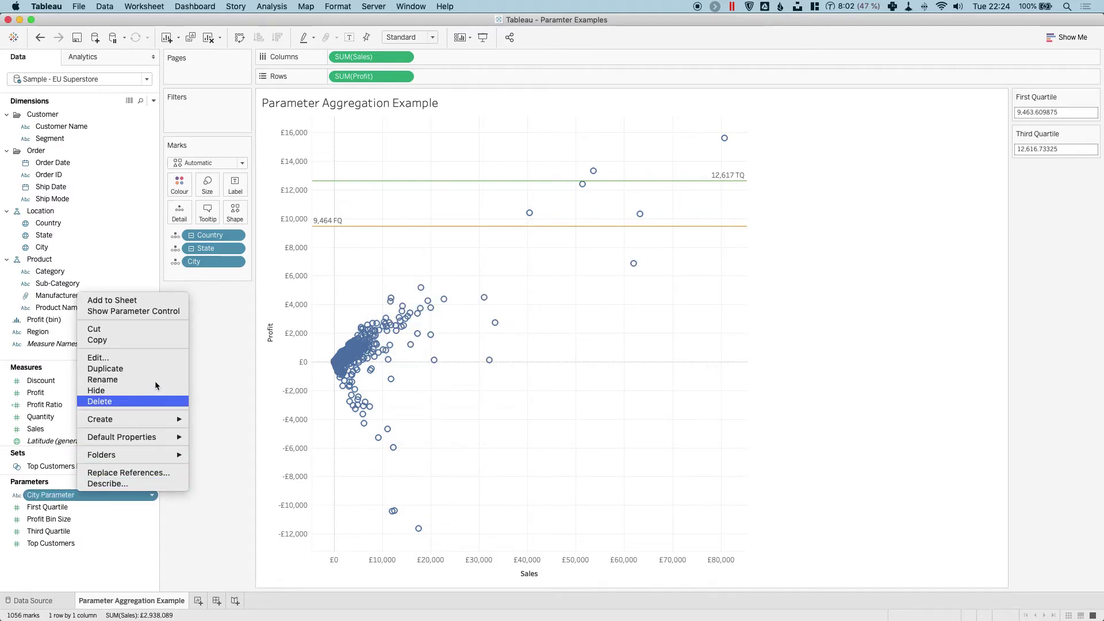
{"action": "left_click", "coordinate": [163, 311]}
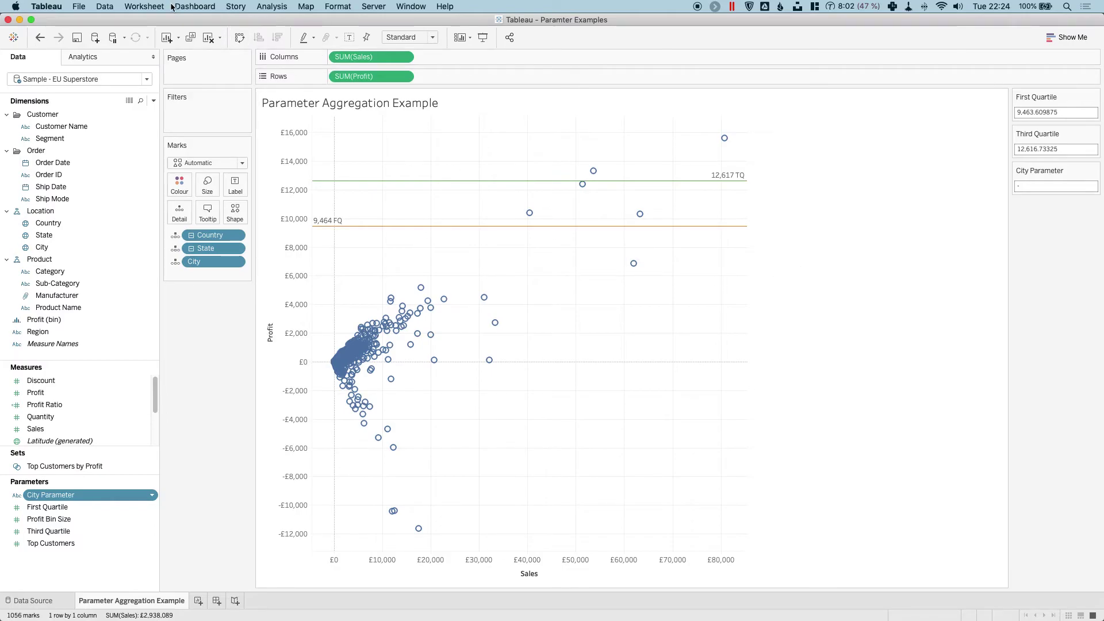
- Add a parameter action setting City Parameter to the concatenated City values of selected marks
{"action": "left_click", "coordinate": [149, 7]}
{"action": "left_click", "coordinate": [168, 85]}
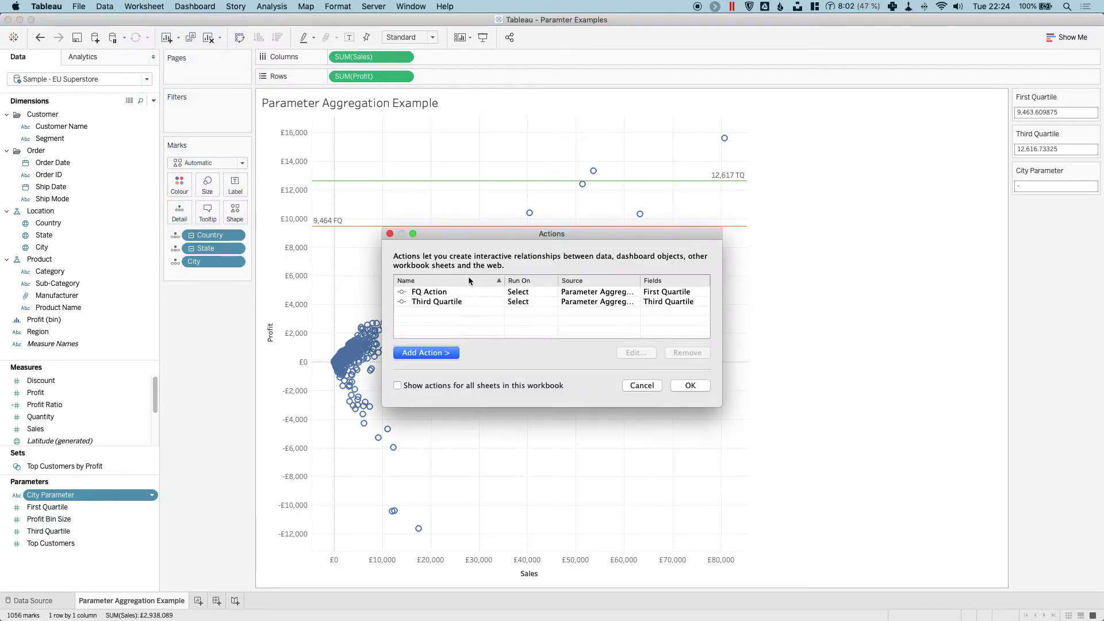
{"action": "left_click", "coordinate": [427, 354]}
{"action": "left_click", "coordinate": [498, 400]}
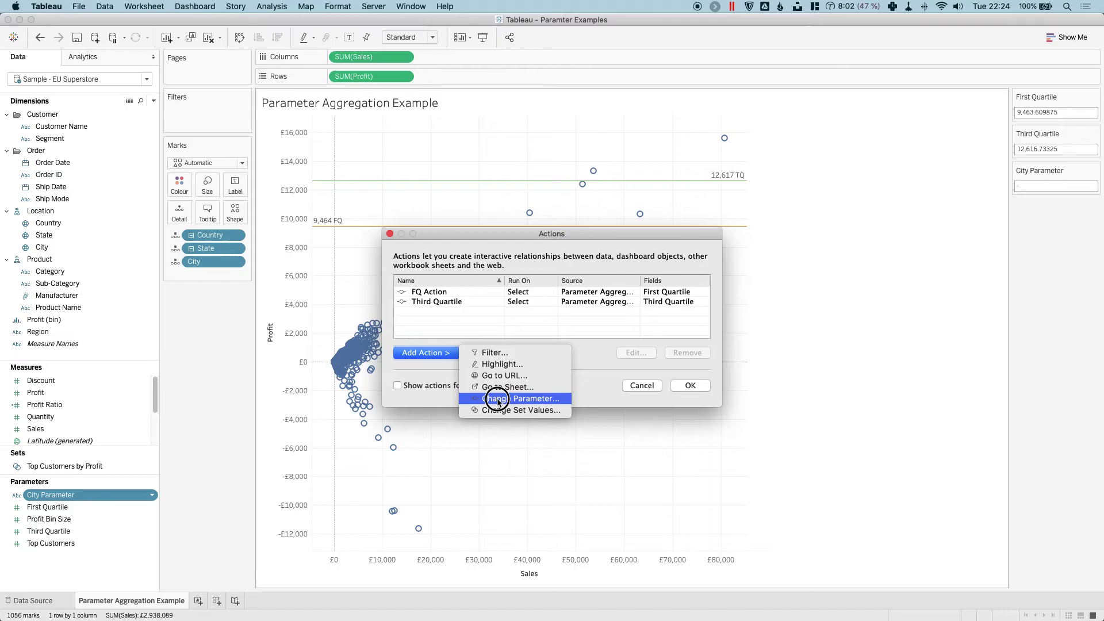
{"action": "left_click", "coordinate": [574, 362]}
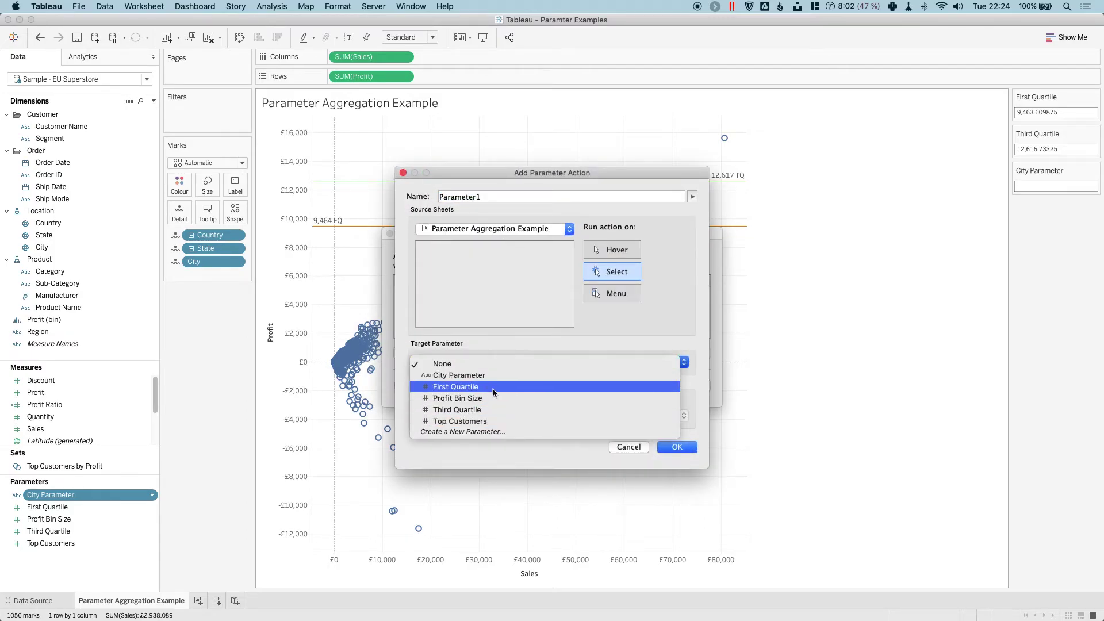
{"action": "left_click", "coordinate": [493, 376]}
{"action": "left_click", "coordinate": [492, 418]}
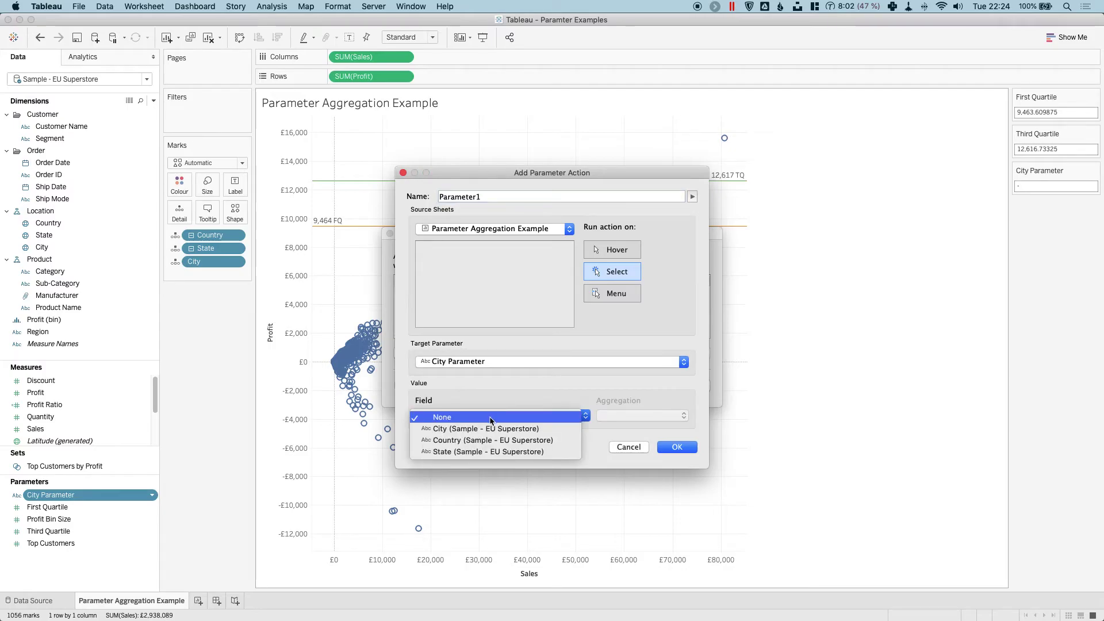
{"action": "left_click", "coordinate": [491, 429]}
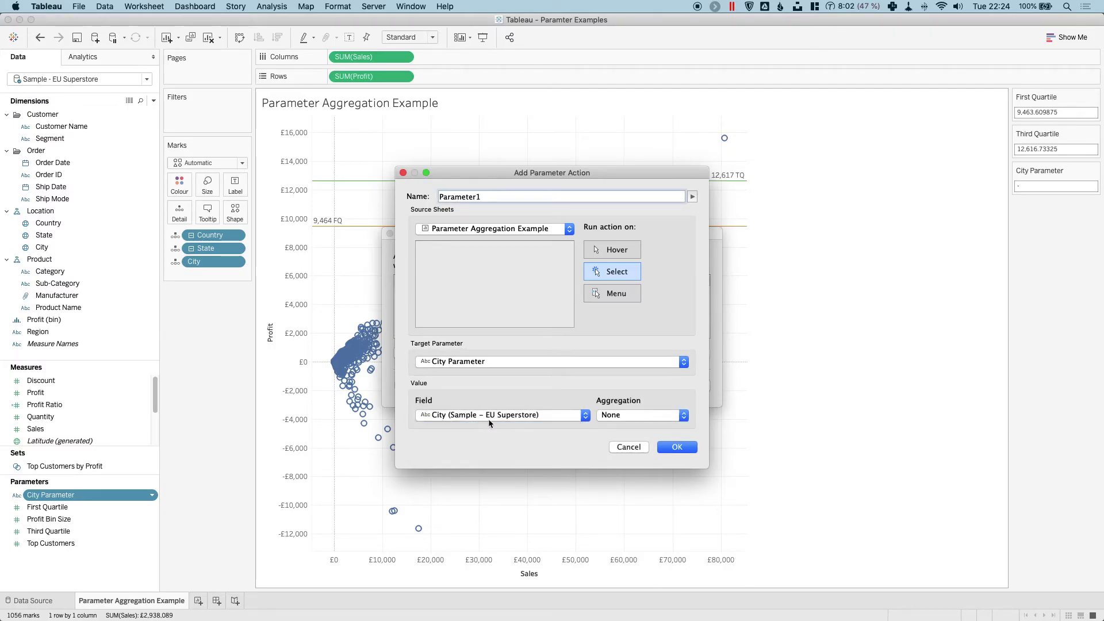
{"action": "left_click", "coordinate": [626, 415]}
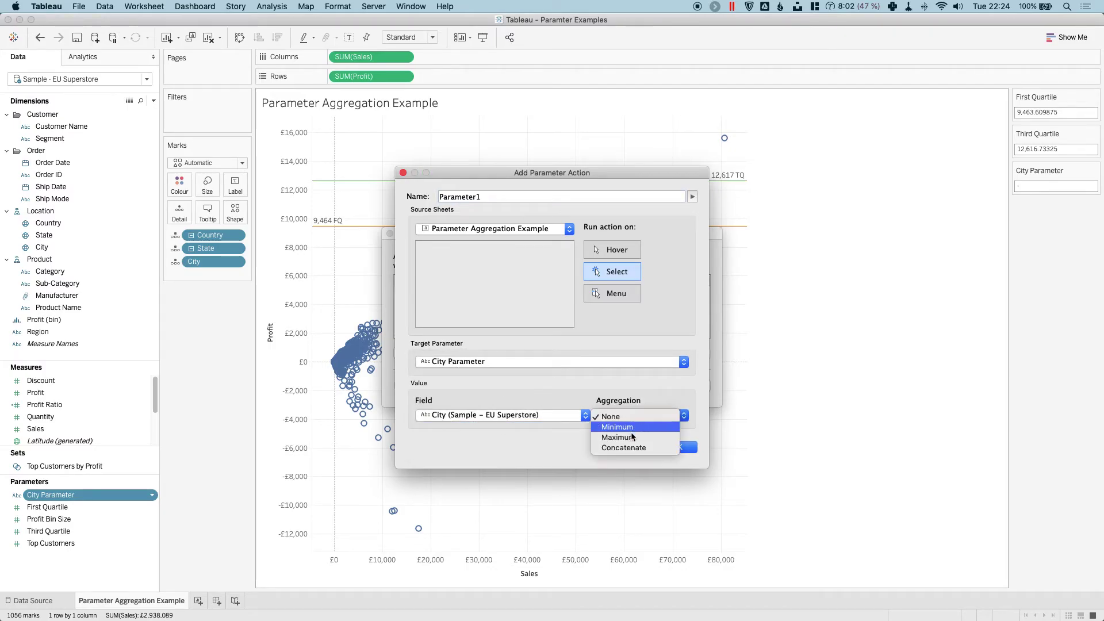
{"action": "left_click", "coordinate": [642, 447]}
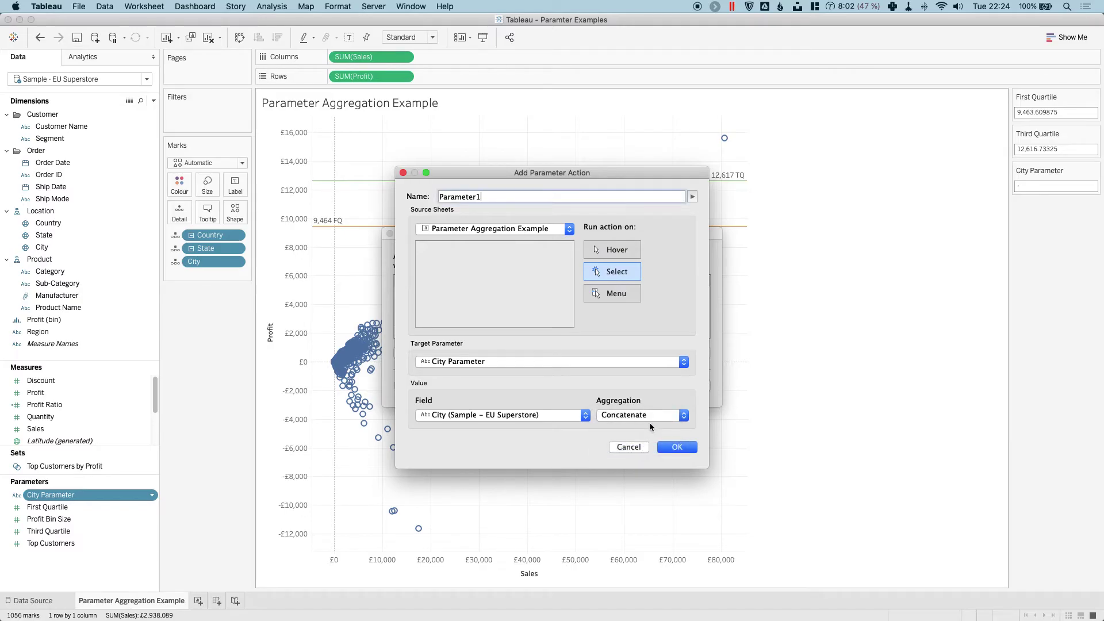
{"action": "left_click", "coordinate": [683, 449]}
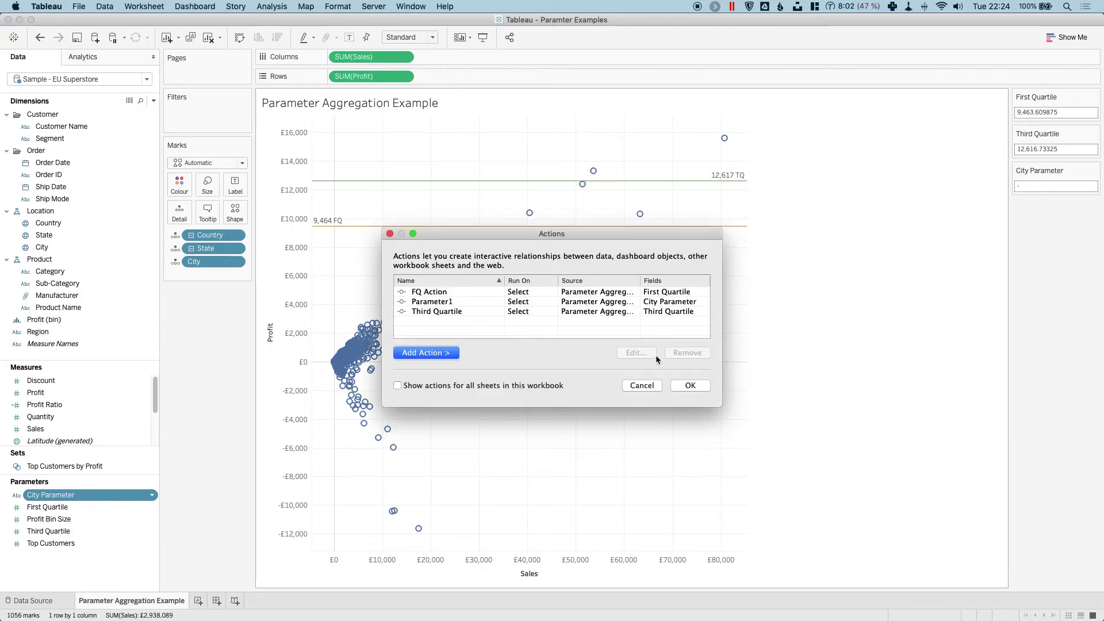
{"action": "left_click", "coordinate": [691, 386]}
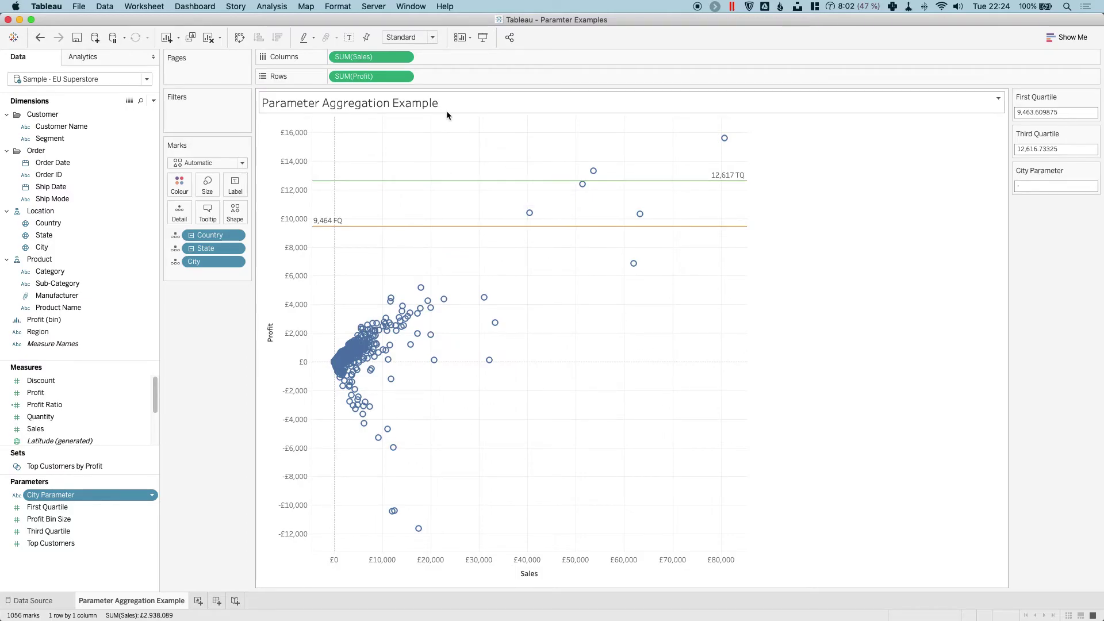
- Insert City Parameter as a second title line in font size 11
{"action": "double_click", "coordinate": [446, 105]}
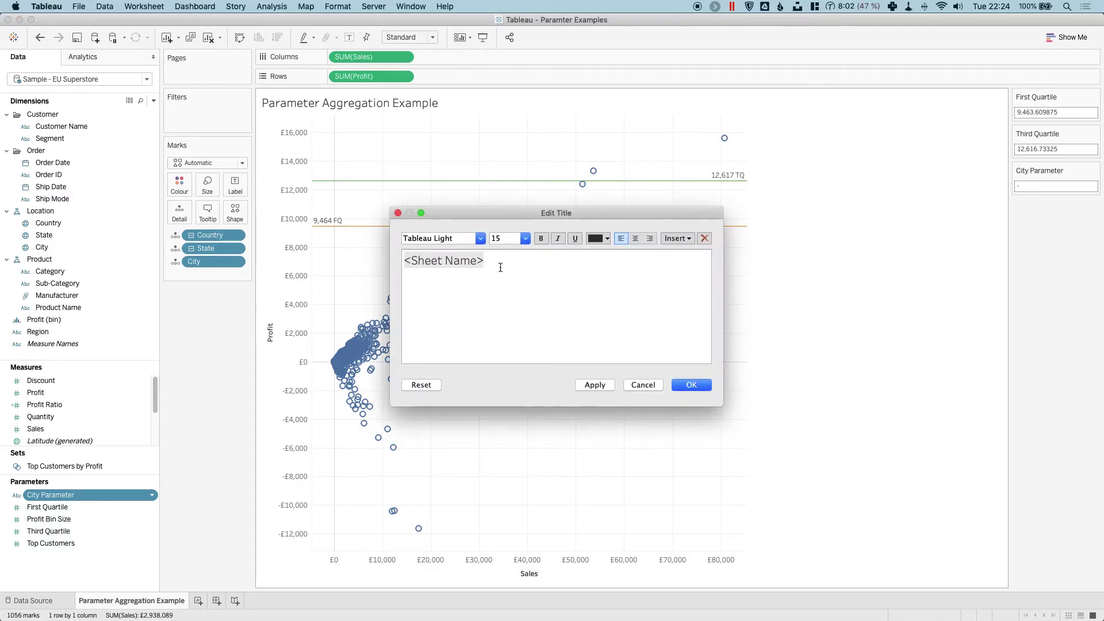
{"action": "left_click", "coordinate": [689, 238]}
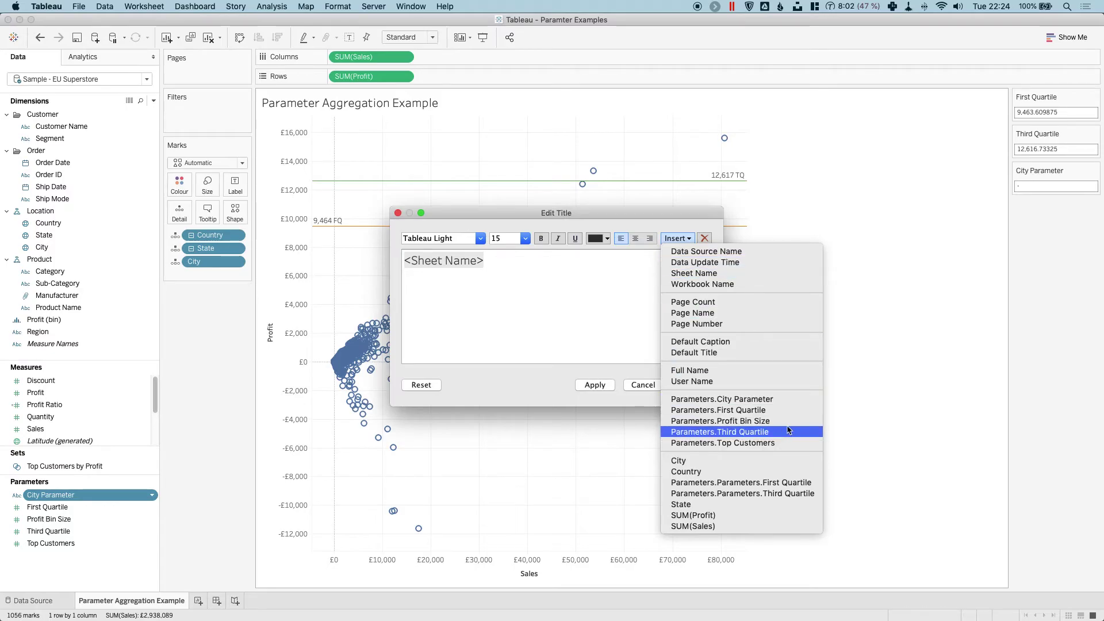
{"action": "left_click", "coordinate": [765, 400]}
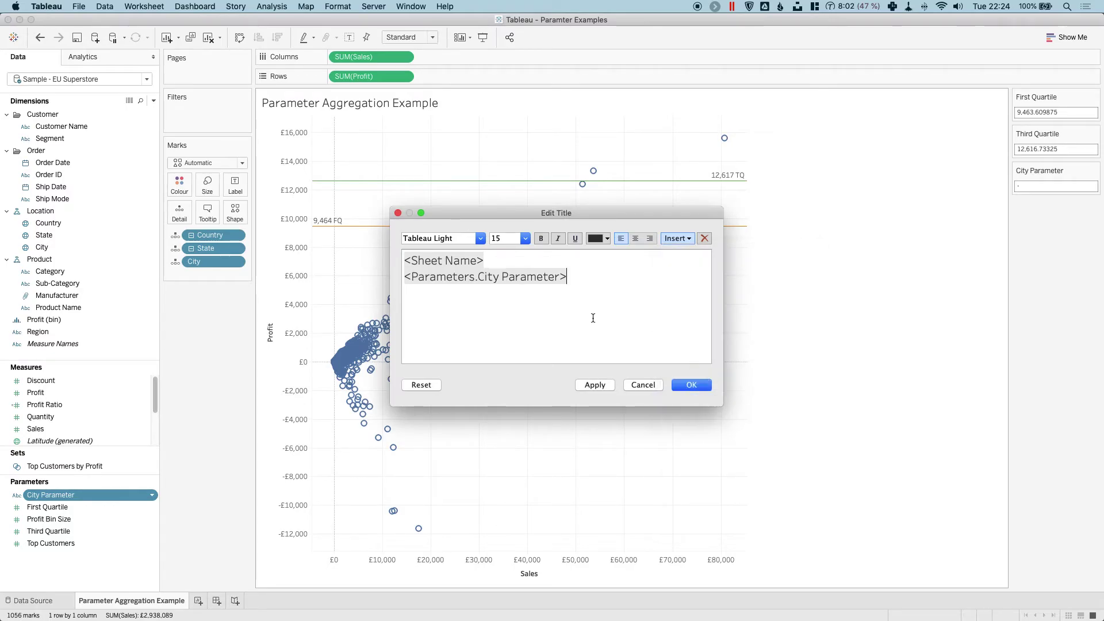
{"action": "left_click_drag", "start_coordinate": [592, 278], "coordinate": [392, 278]}
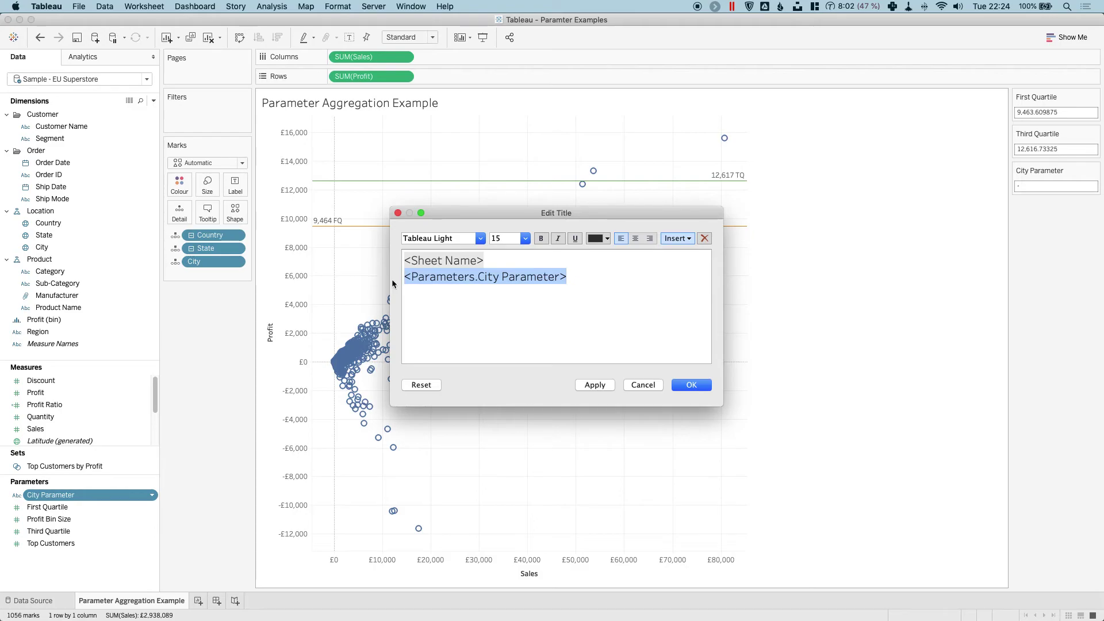
{"action": "left_click", "coordinate": [525, 238]}
{"action": "left_click", "coordinate": [518, 278]}
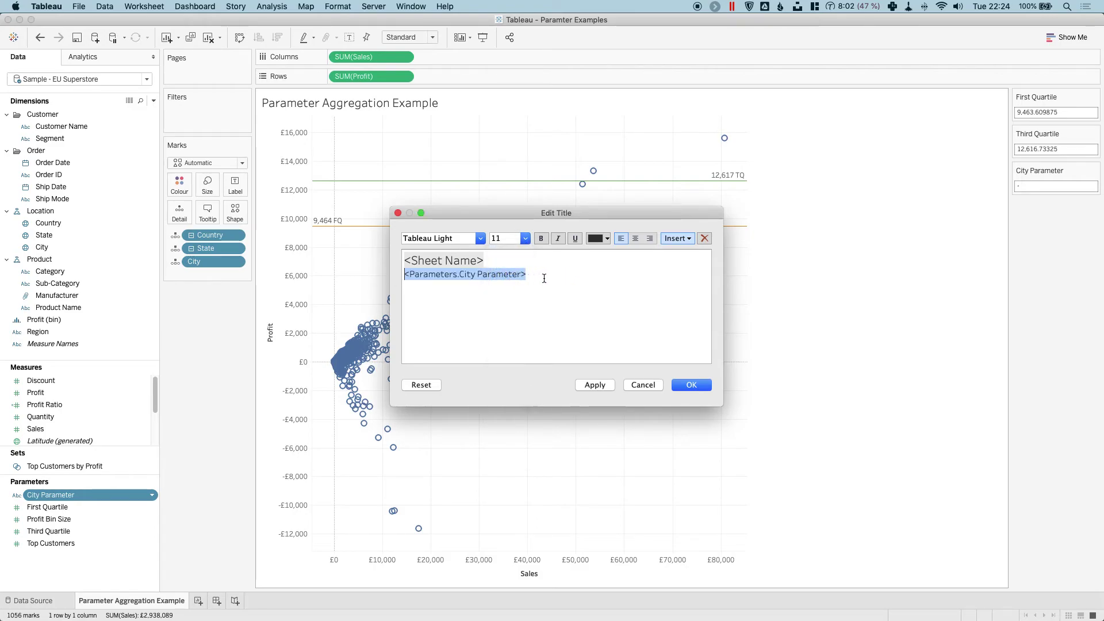
{"action": "left_click", "coordinate": [544, 278]}
{"action": "left_click", "coordinate": [595, 384]}
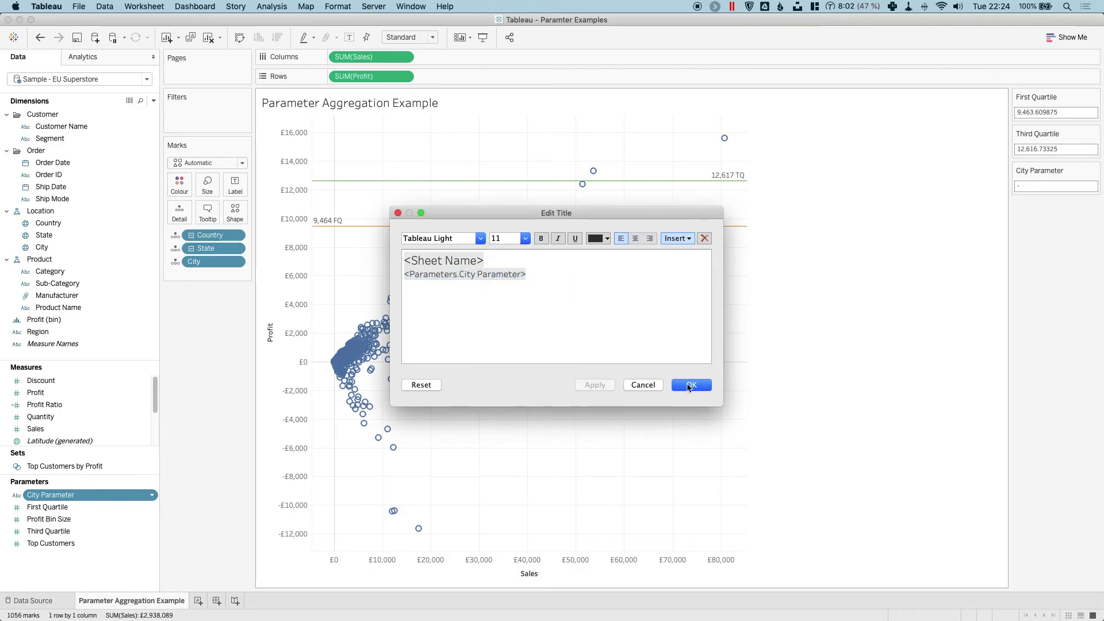
{"action": "left_click", "coordinate": [692, 385]}
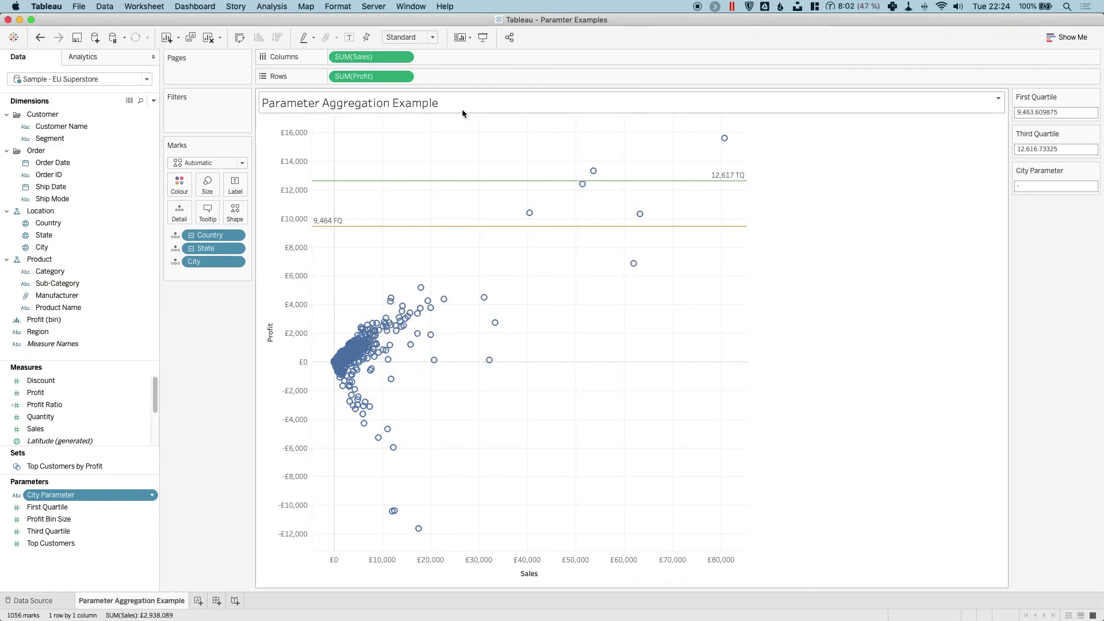
- Select the four upper-right marks so the subtitle shows Berlin, Madrid, Paris, Vienna
{"action": "left_click_drag", "start_coordinate": [685, 278], "coordinate": [556, 162]}
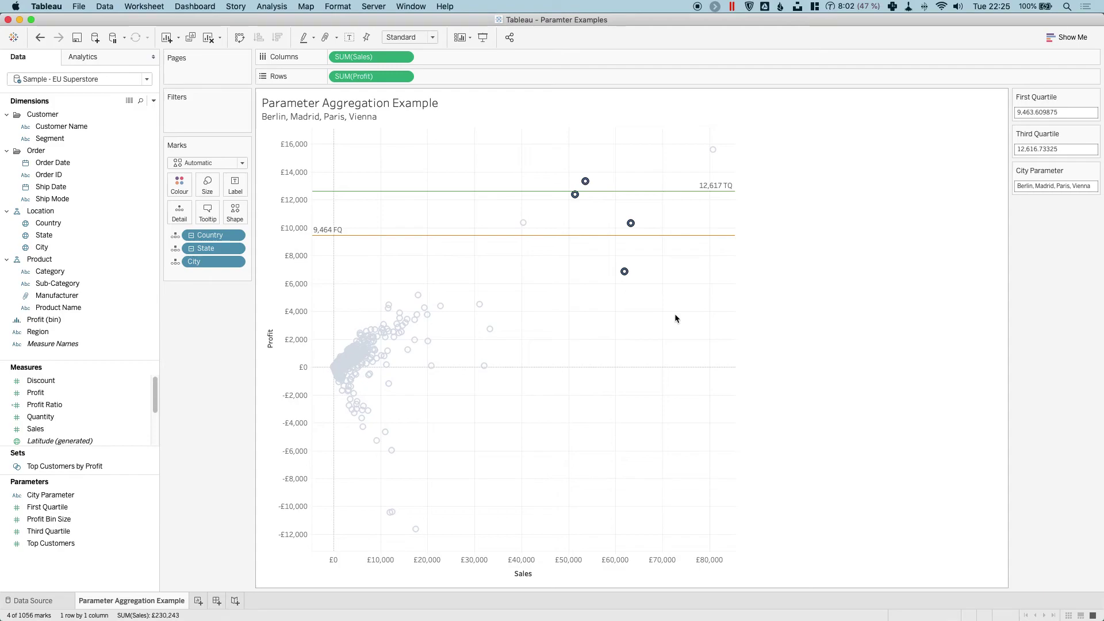
- Insert First Quartile and Third Quartile into the subtitle with FQ/TQ labels, sized 10
{"action": "double_click", "coordinate": [400, 117]}
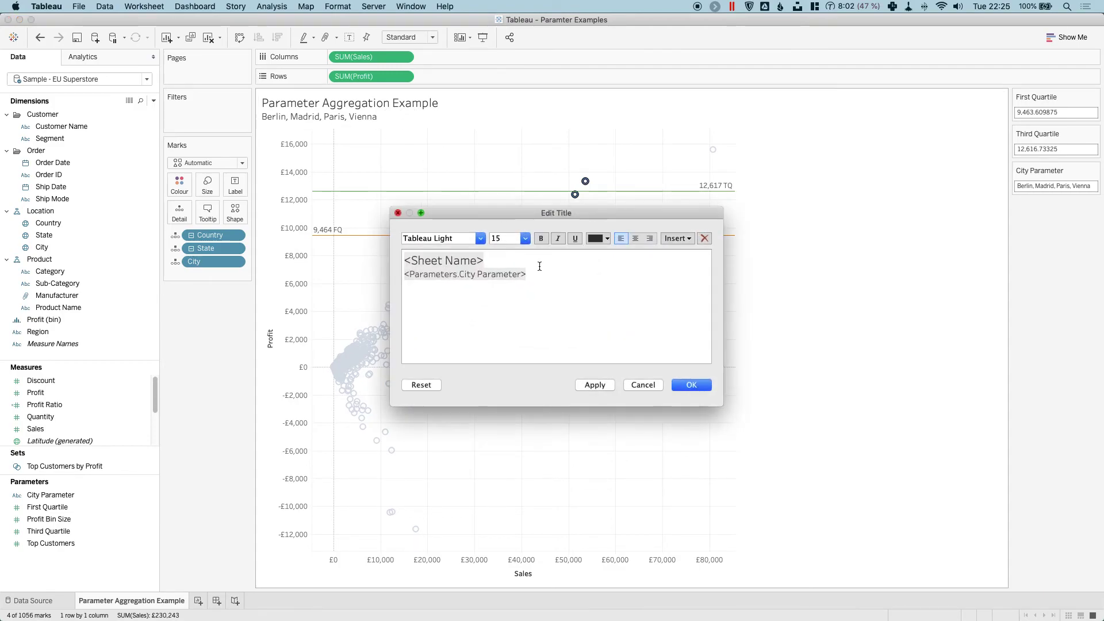
{"action": "left_click", "coordinate": [677, 238]}
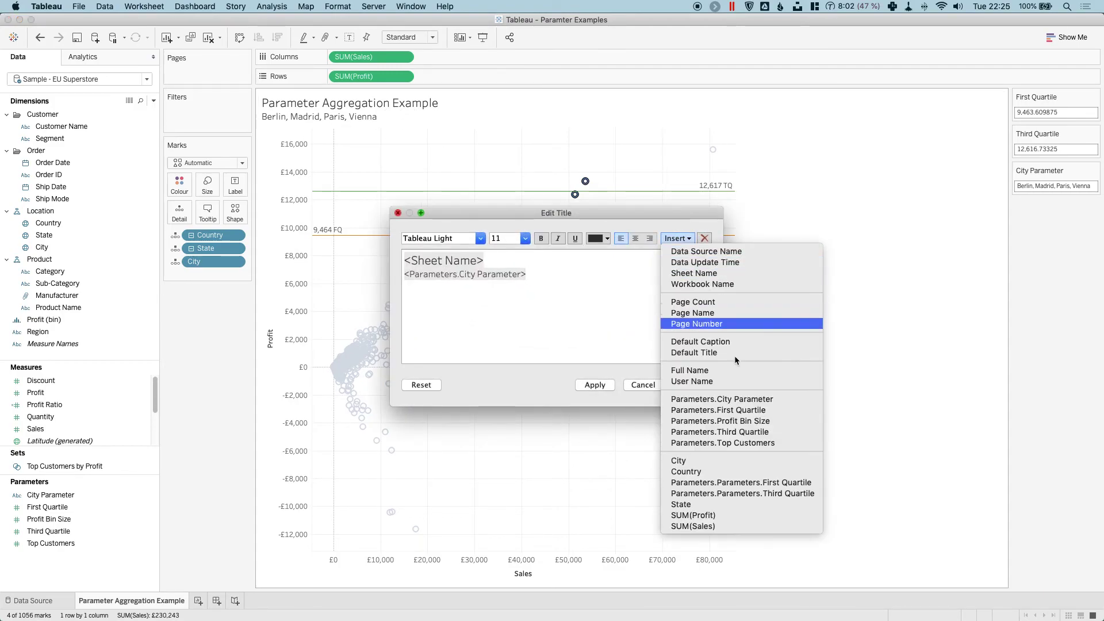
{"action": "left_click", "coordinate": [765, 408]}
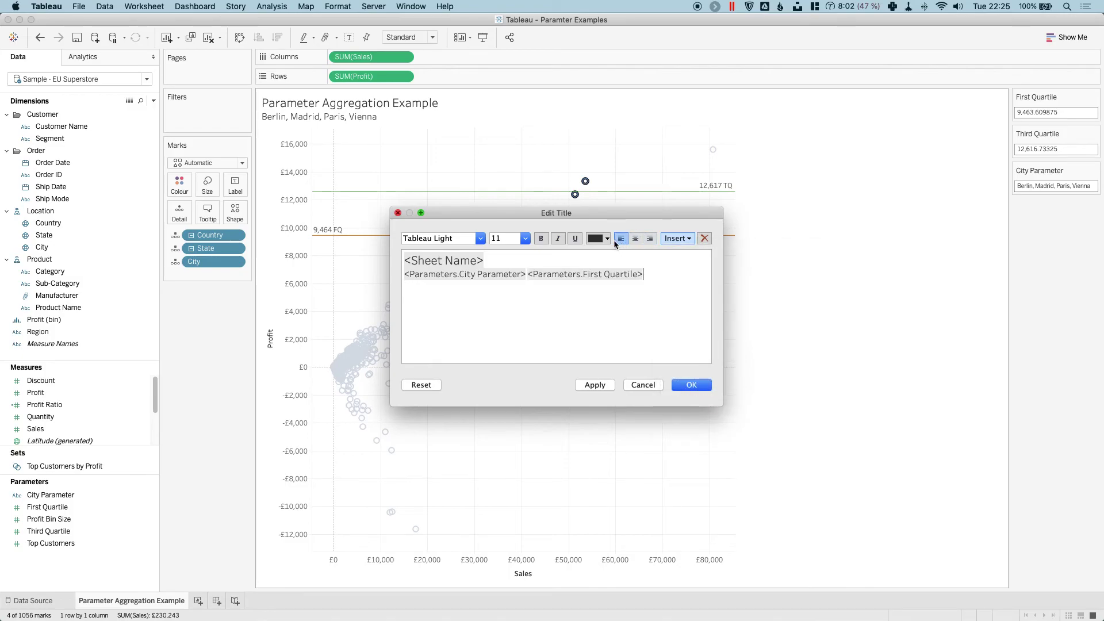
{"action": "left_click", "coordinate": [677, 238]}
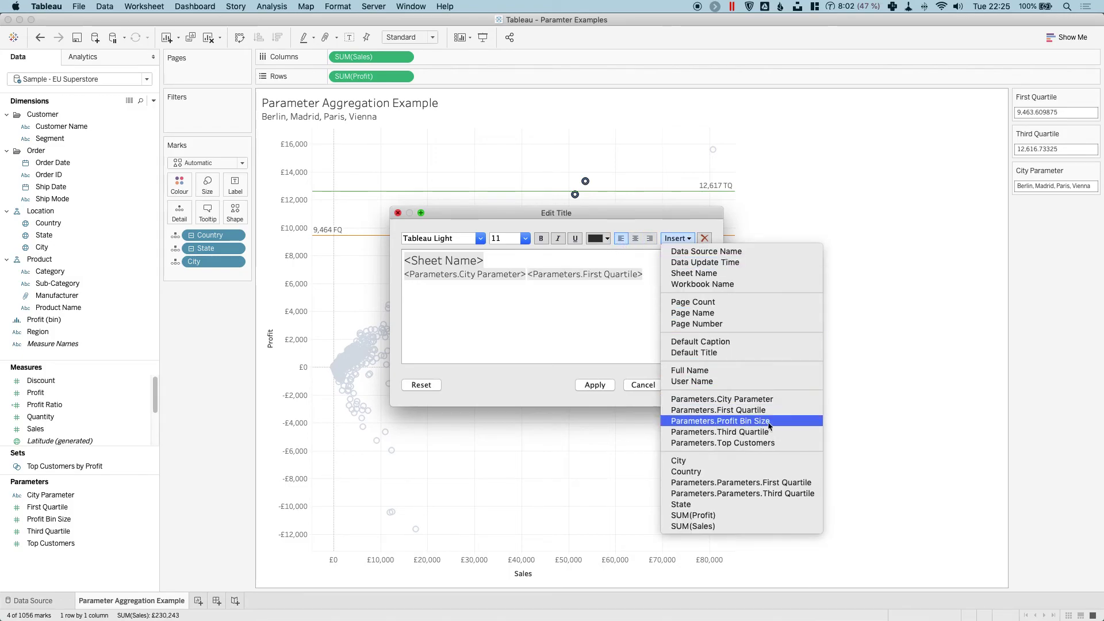
{"action": "left_click", "coordinate": [748, 432]}
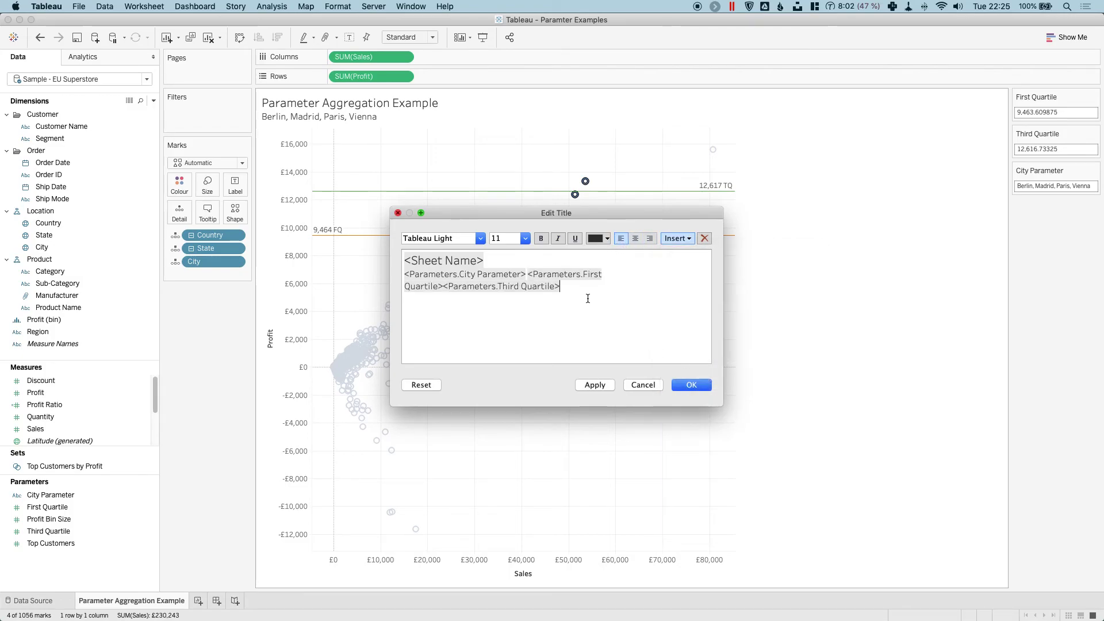
{"action": "left_click", "coordinate": [612, 275]}
{"action": "type", "text": "F "}
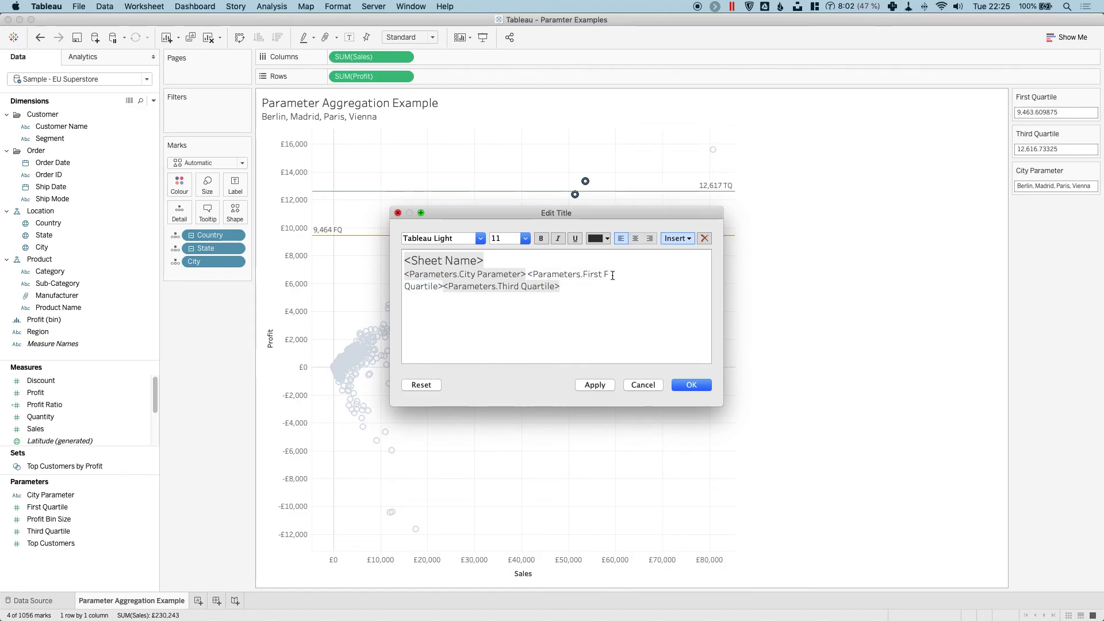
{"action": "type", "text": "Q"}
{"action": "type", "text": " TQ"}
{"action": "left_click_drag", "start_coordinate": [574, 287], "coordinate": [410, 269]}
{"action": "left_click", "coordinate": [520, 239]}
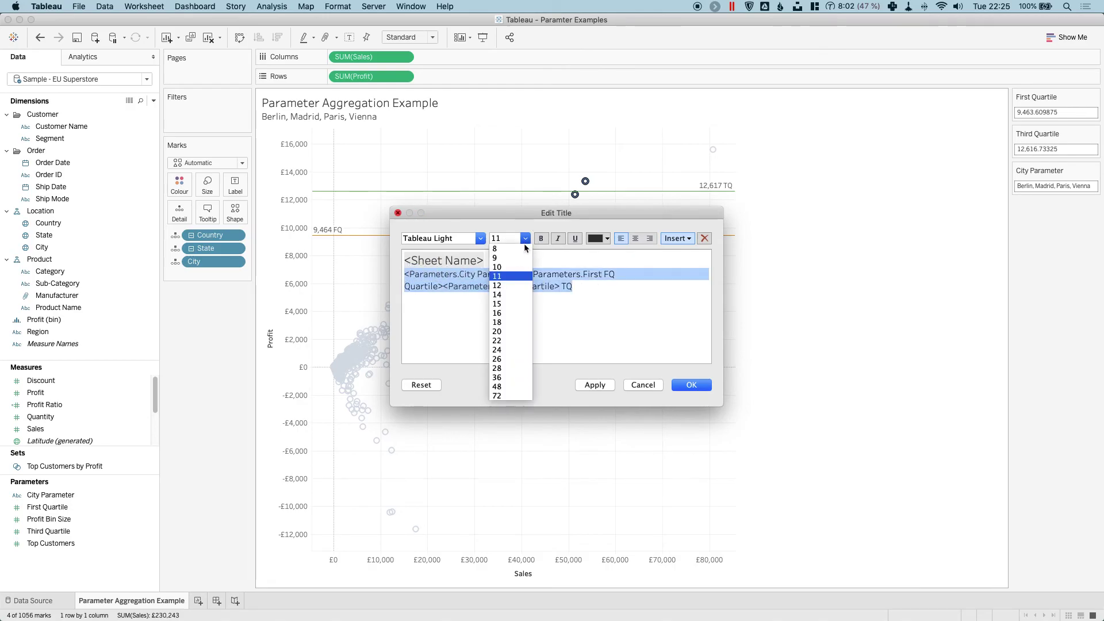
{"action": "left_click", "coordinate": [515, 270]}
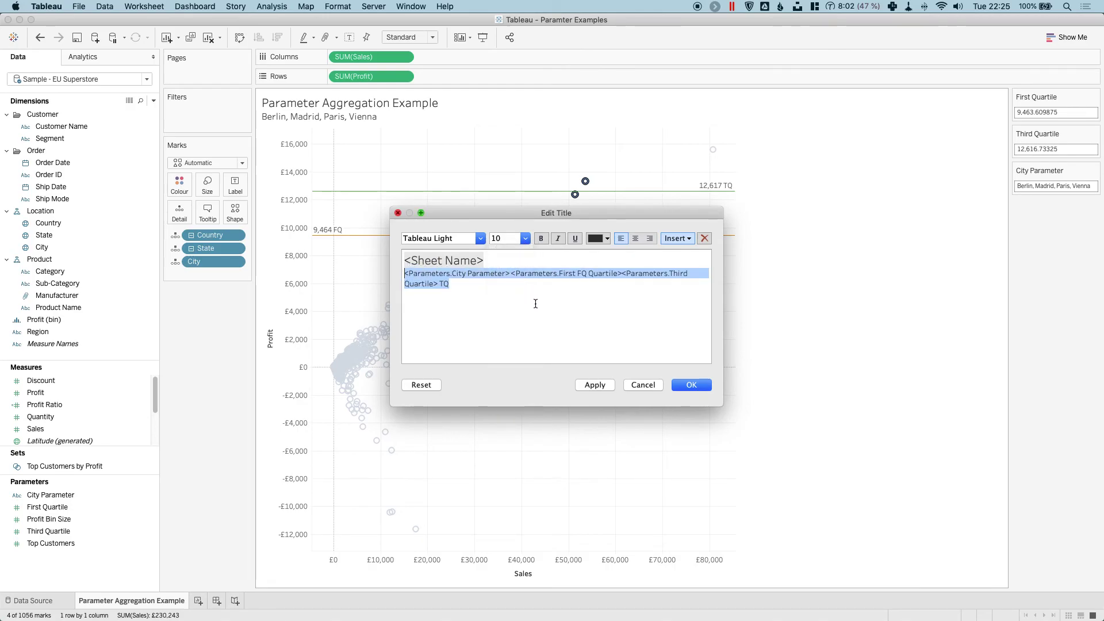
{"action": "left_click", "coordinate": [603, 387]}
- Move the misplaced FQ label to follow the First Quartile value and save the title
{"action": "left_click", "coordinate": [561, 282]}
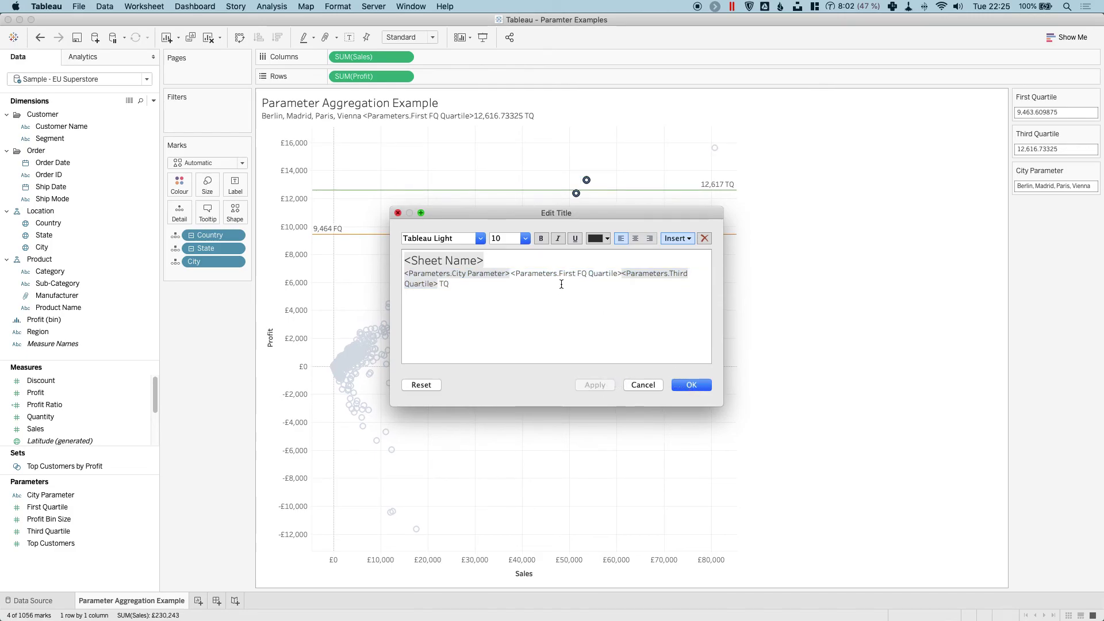
{"action": "left_click", "coordinate": [622, 274]}
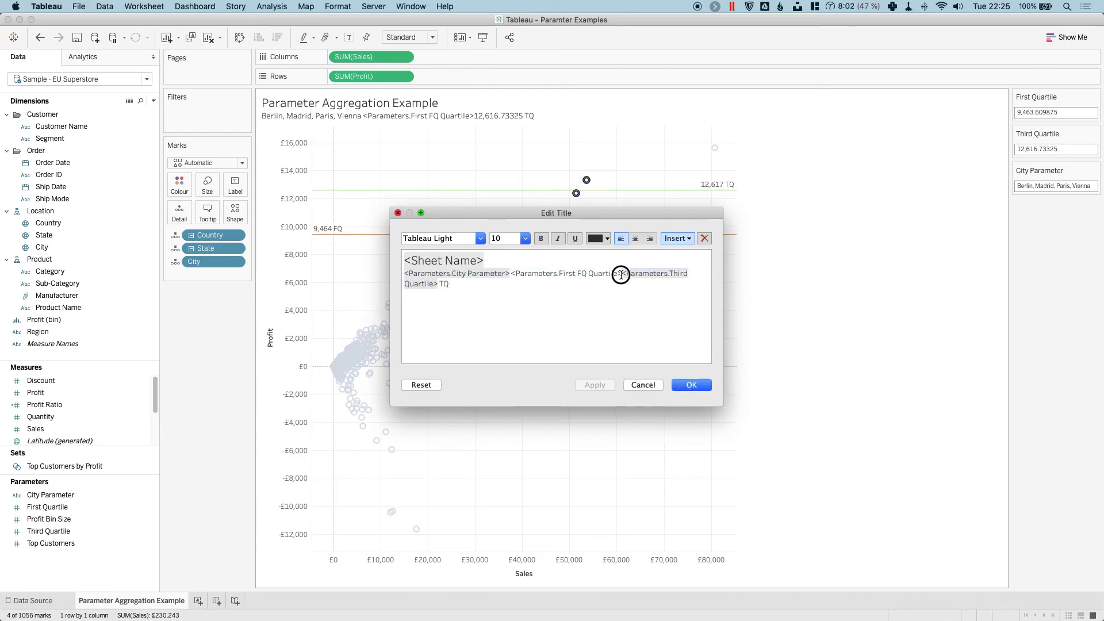
{"action": "left_click", "coordinate": [587, 274]}
{"action": "double_click", "coordinate": [587, 274]}
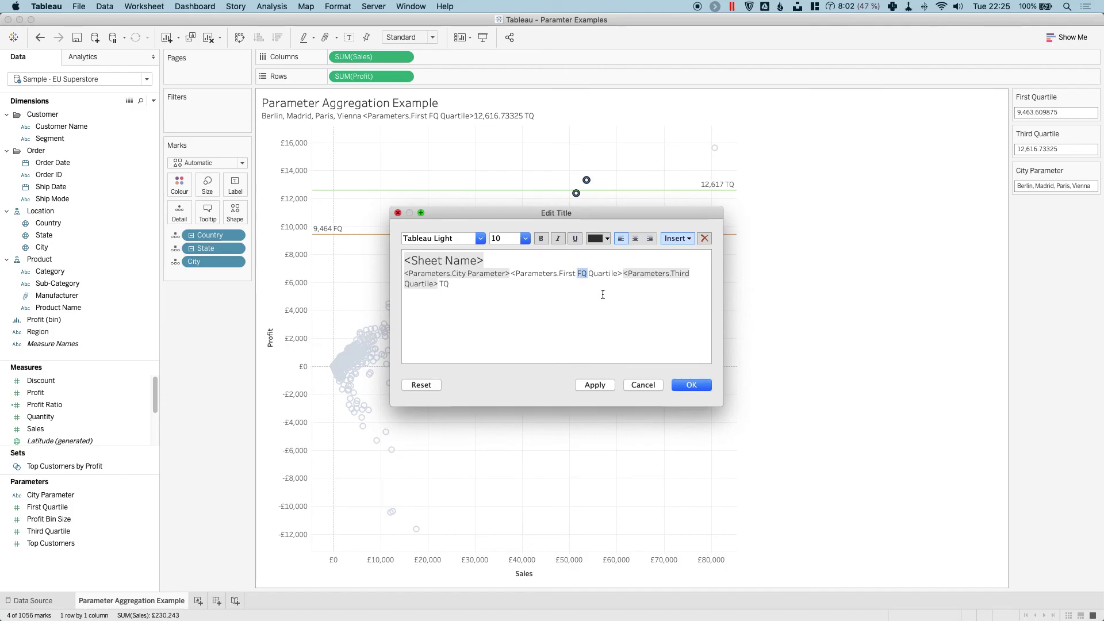
{"action": "key", "text": "BackSpace"}
{"action": "left_click", "coordinate": [612, 274]}
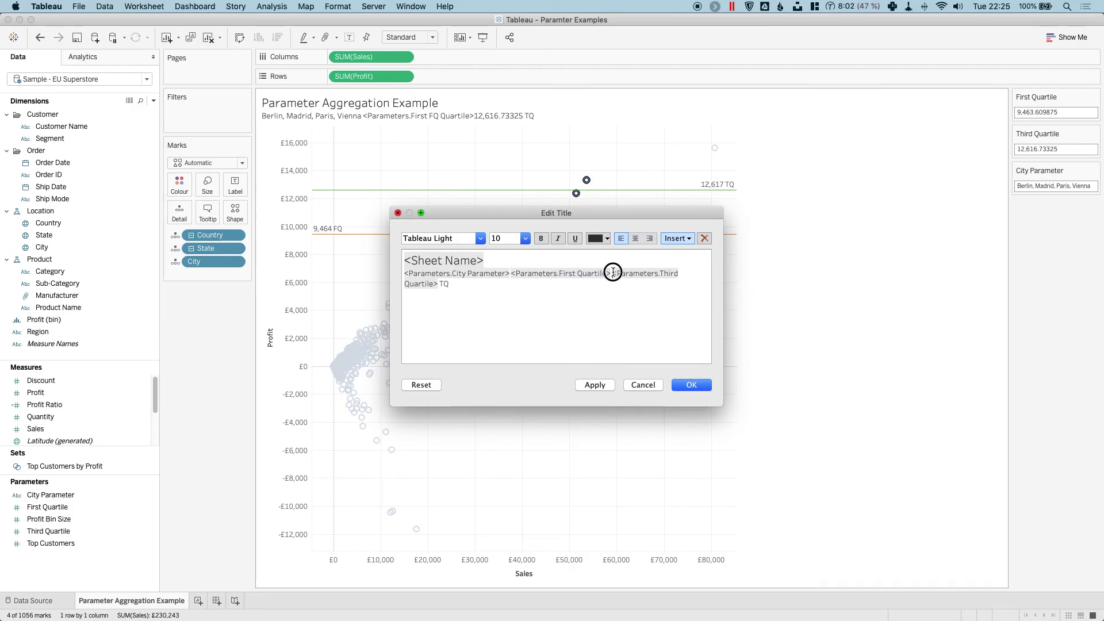
{"action": "type", "text": "FQ"}
{"action": "left_click", "coordinate": [597, 385]}
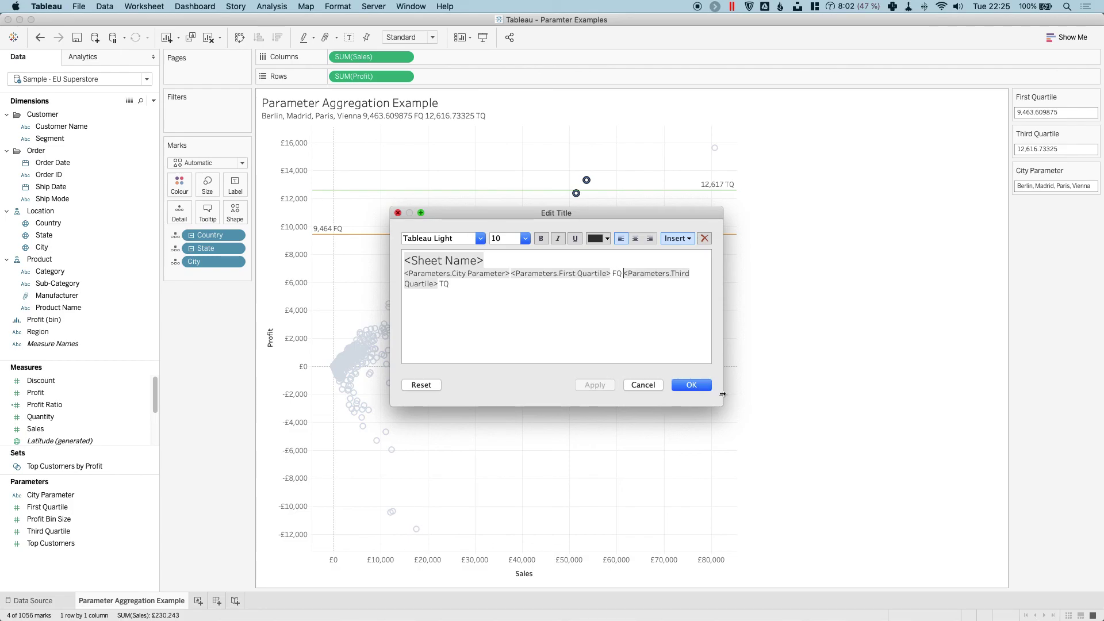
{"action": "left_click", "coordinate": [692, 385]}
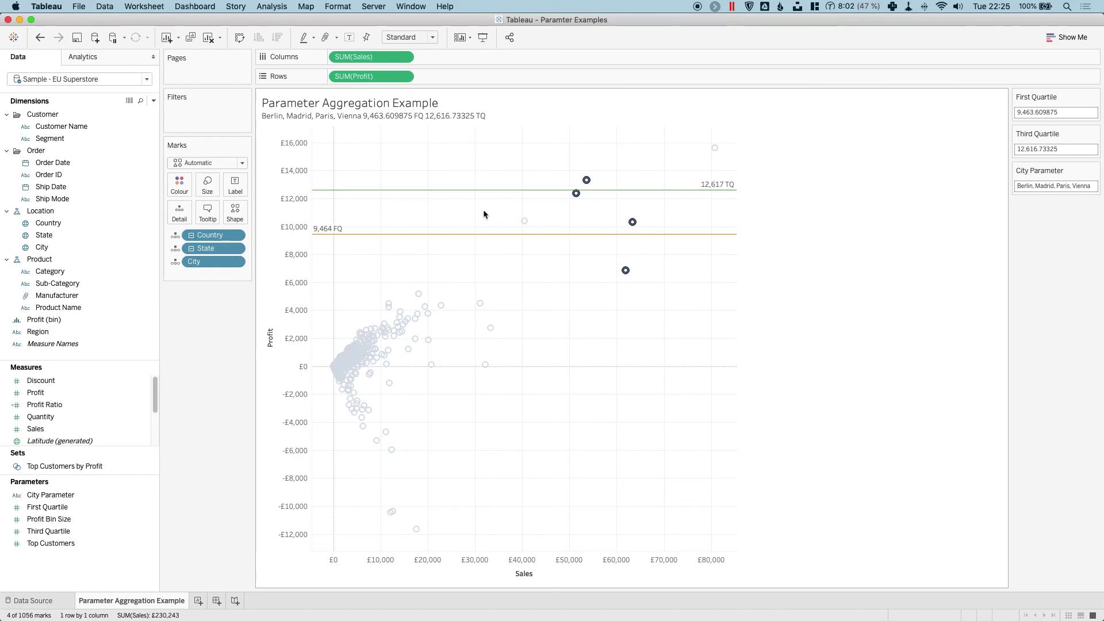
- Select the 36-mark mid-range cluster, resetting quartiles to 2,100 FQ and 3,584 TQ
{"action": "left_click", "coordinate": [631, 299]}
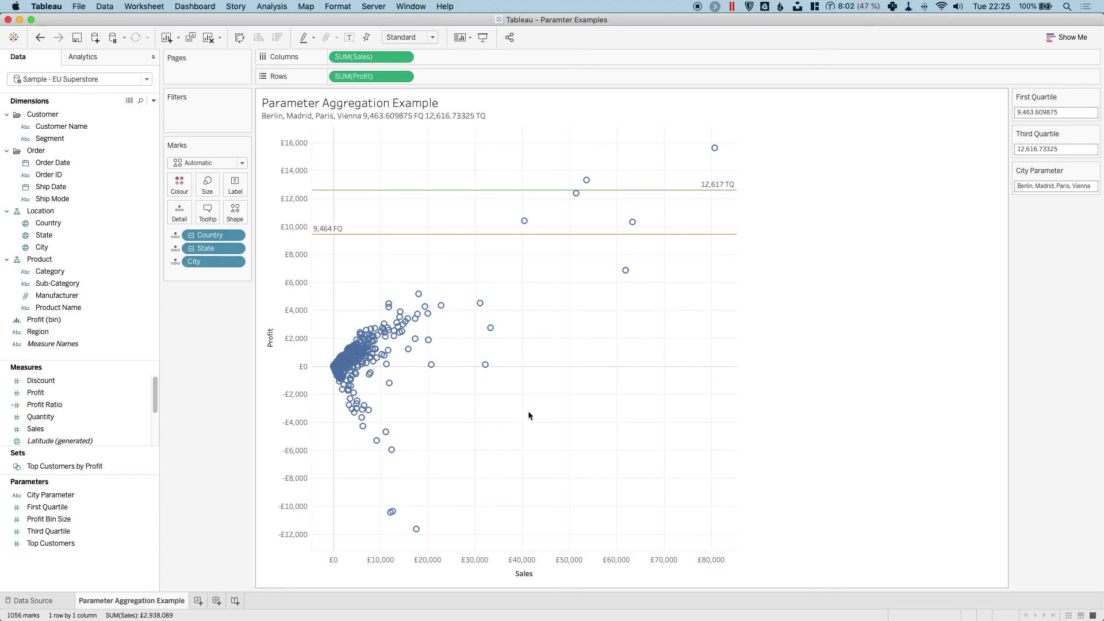
{"action": "left_click_drag", "start_coordinate": [528, 410], "coordinate": [381, 260]}
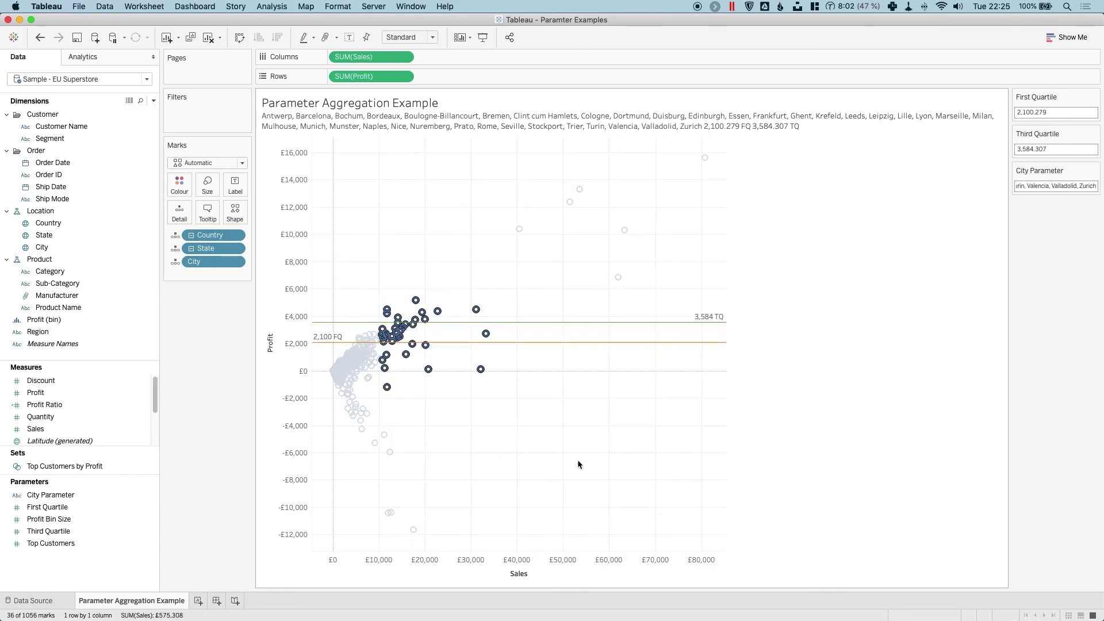
{"action": "left_click", "coordinate": [578, 431]}
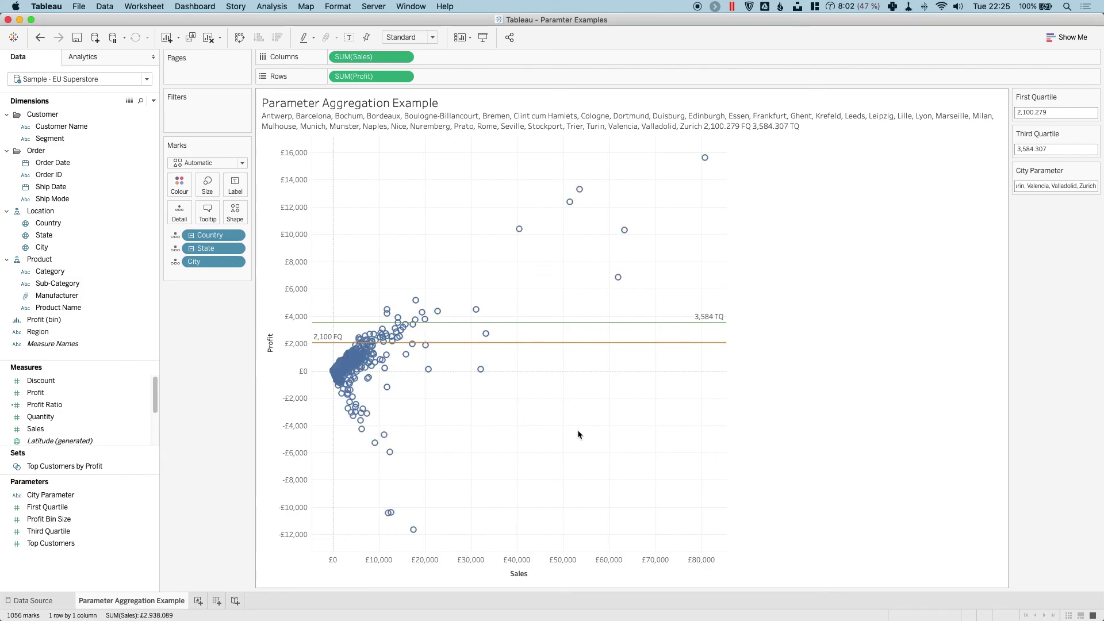